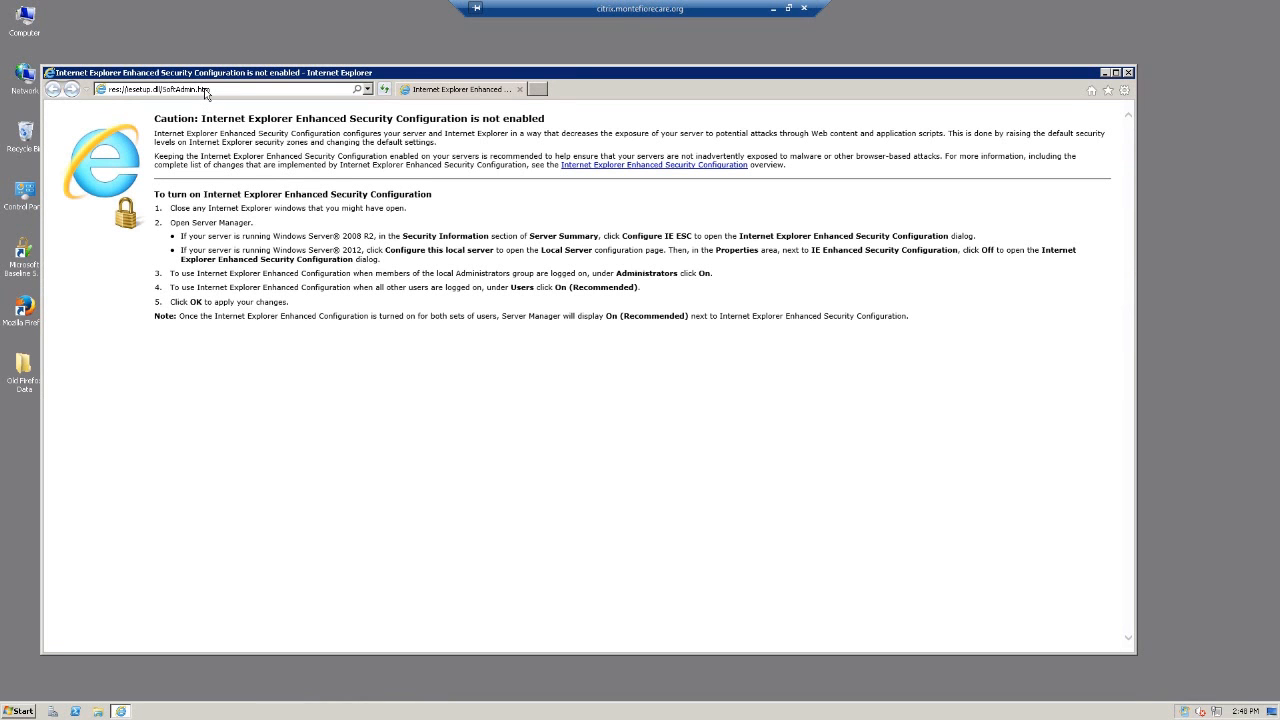
left_click(205, 89)
type("Ntt")
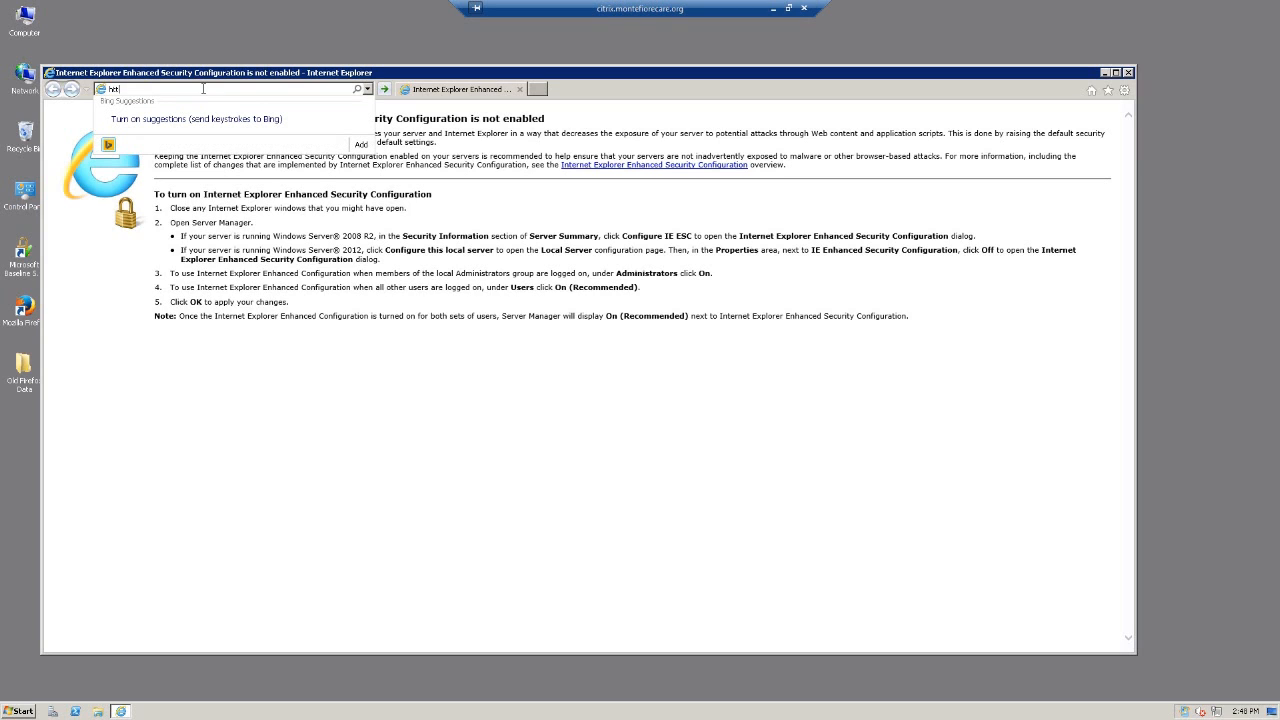
type("ps://sc.ace")
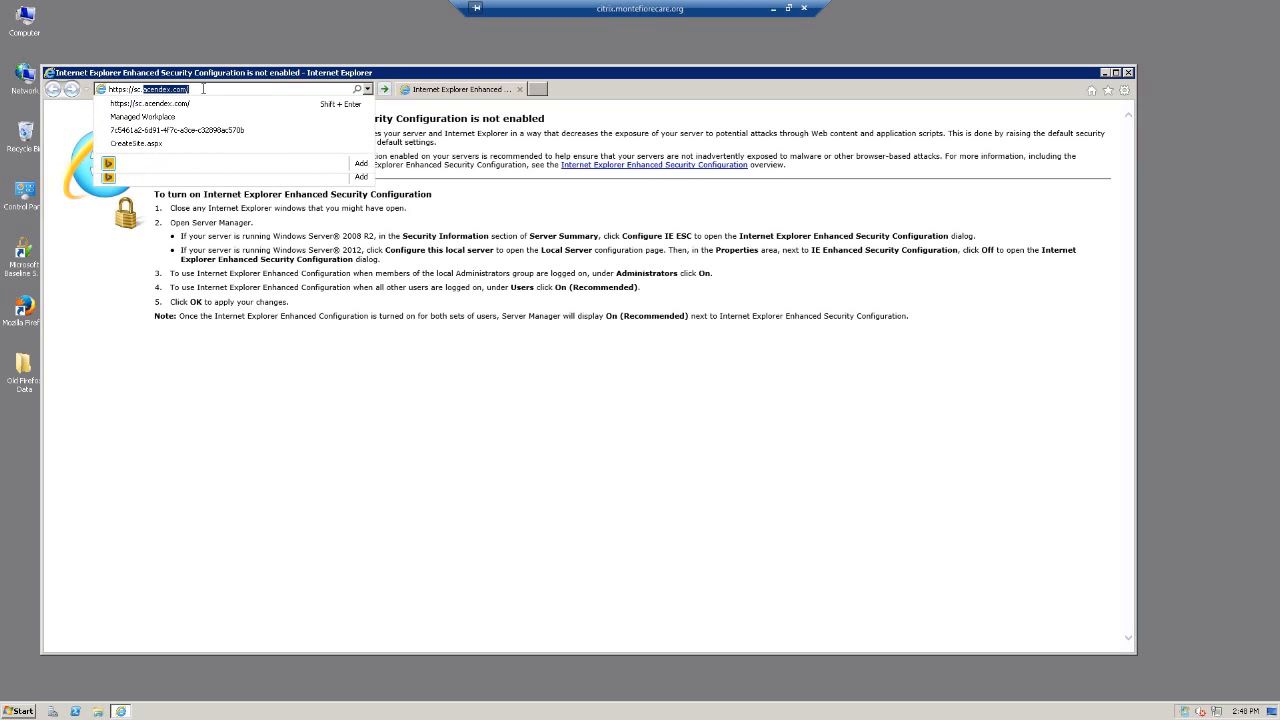
type("ndex.com")
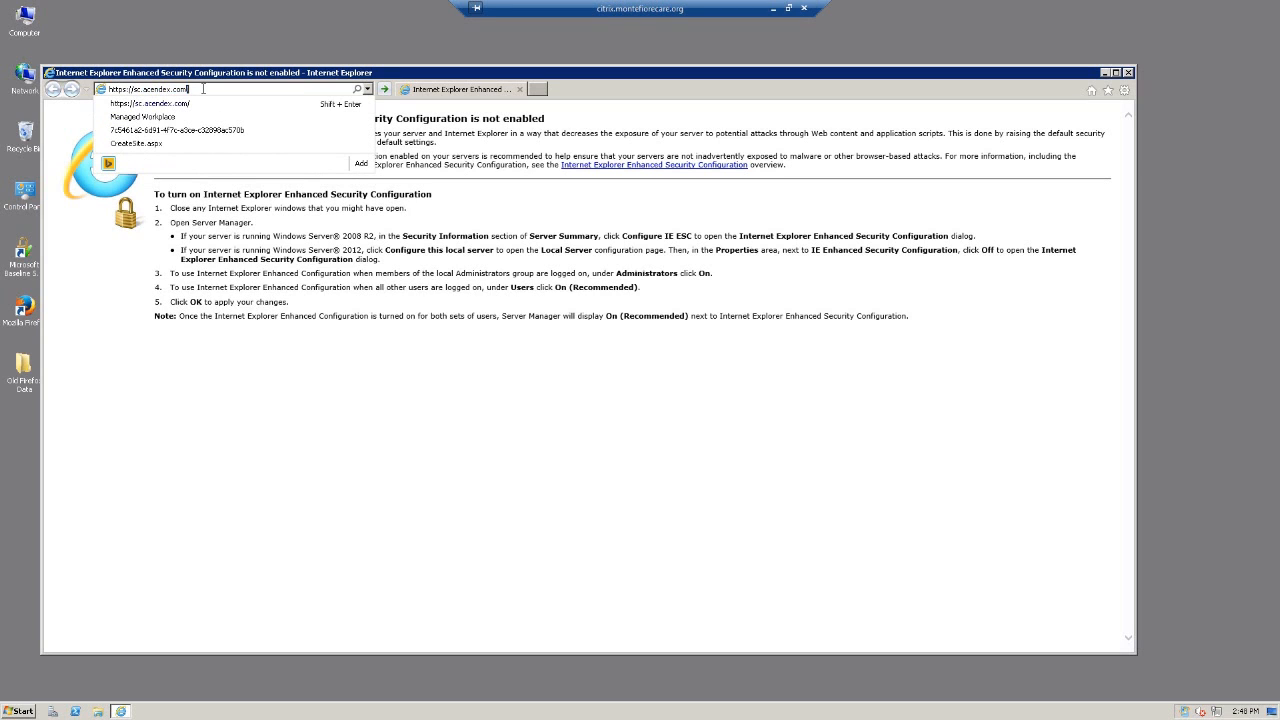
key("Return")
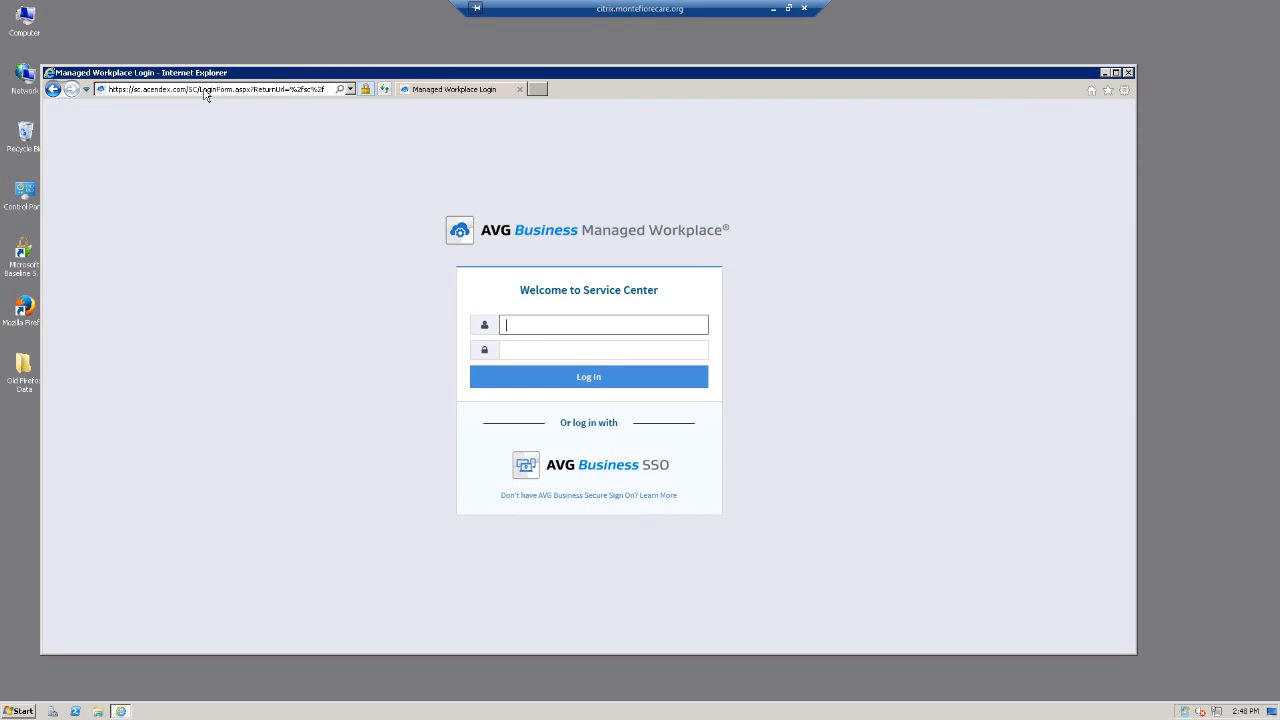
left_click(575, 320)
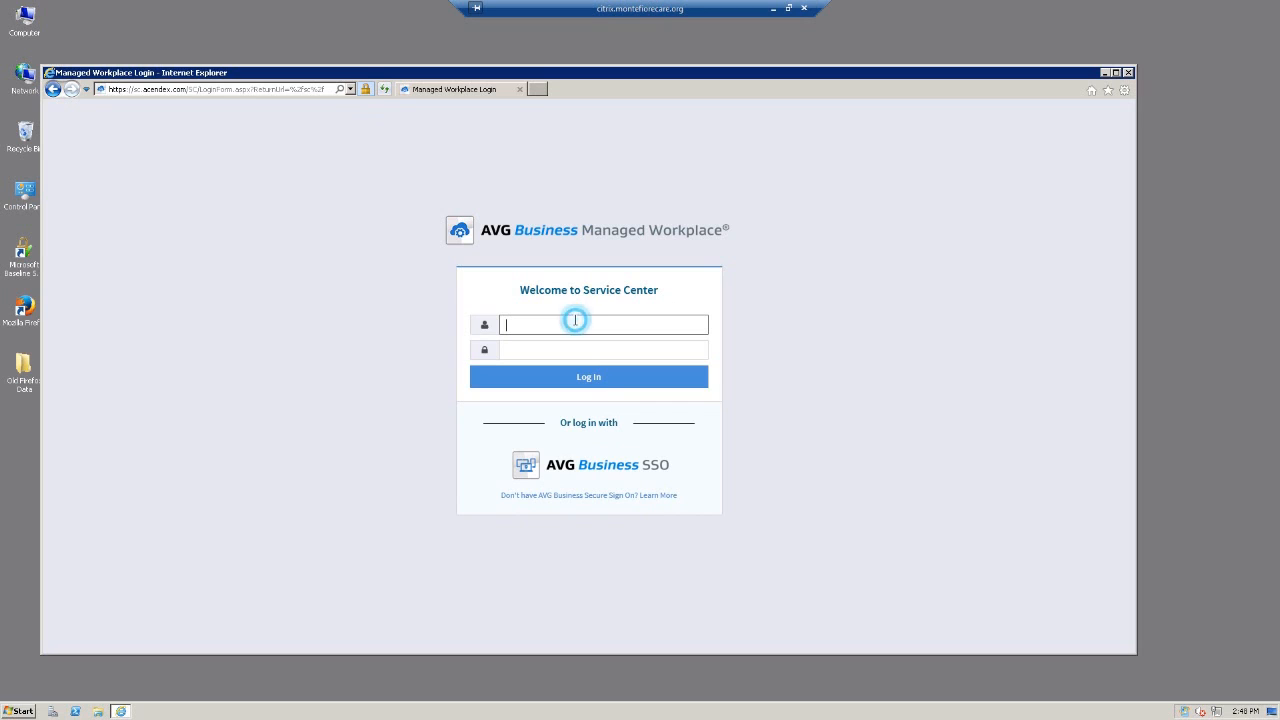
type("jonath")
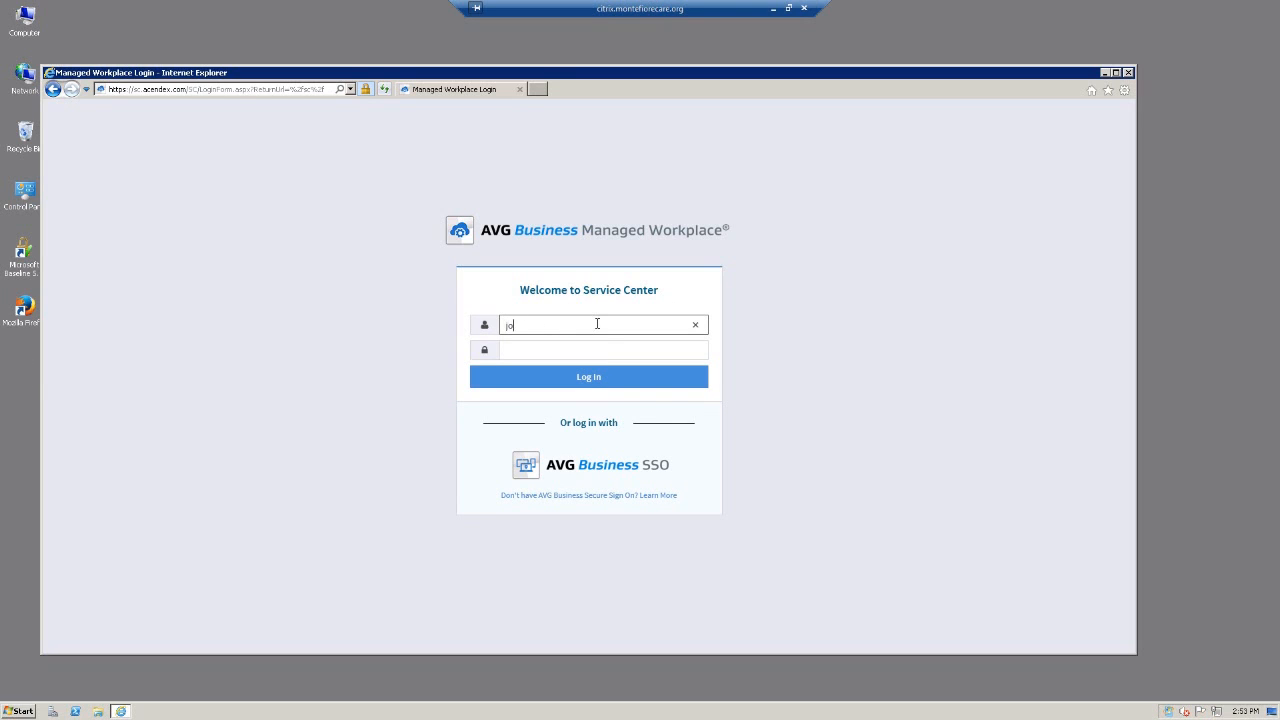
type("onathan")
key("Tab")
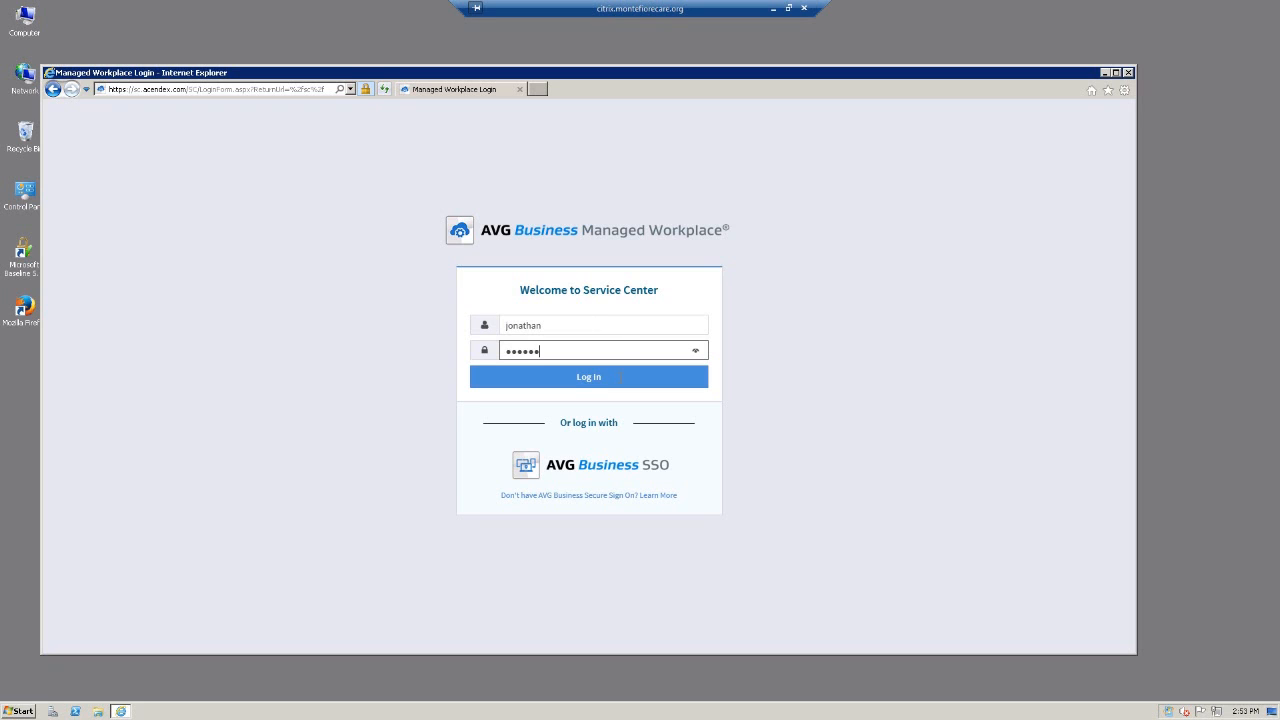
left_click(583, 380)
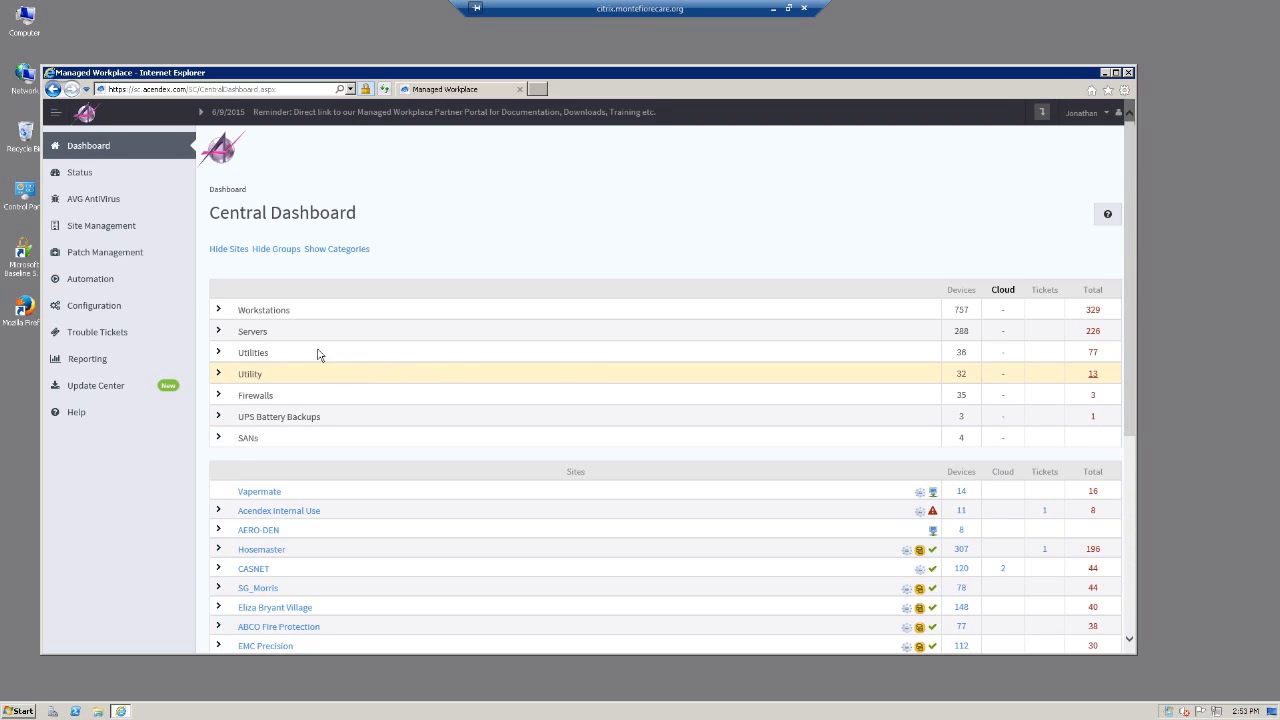
Create the site 'Montefiore' with typical deployment and finish the Create Site wizard
left_click(104, 226)
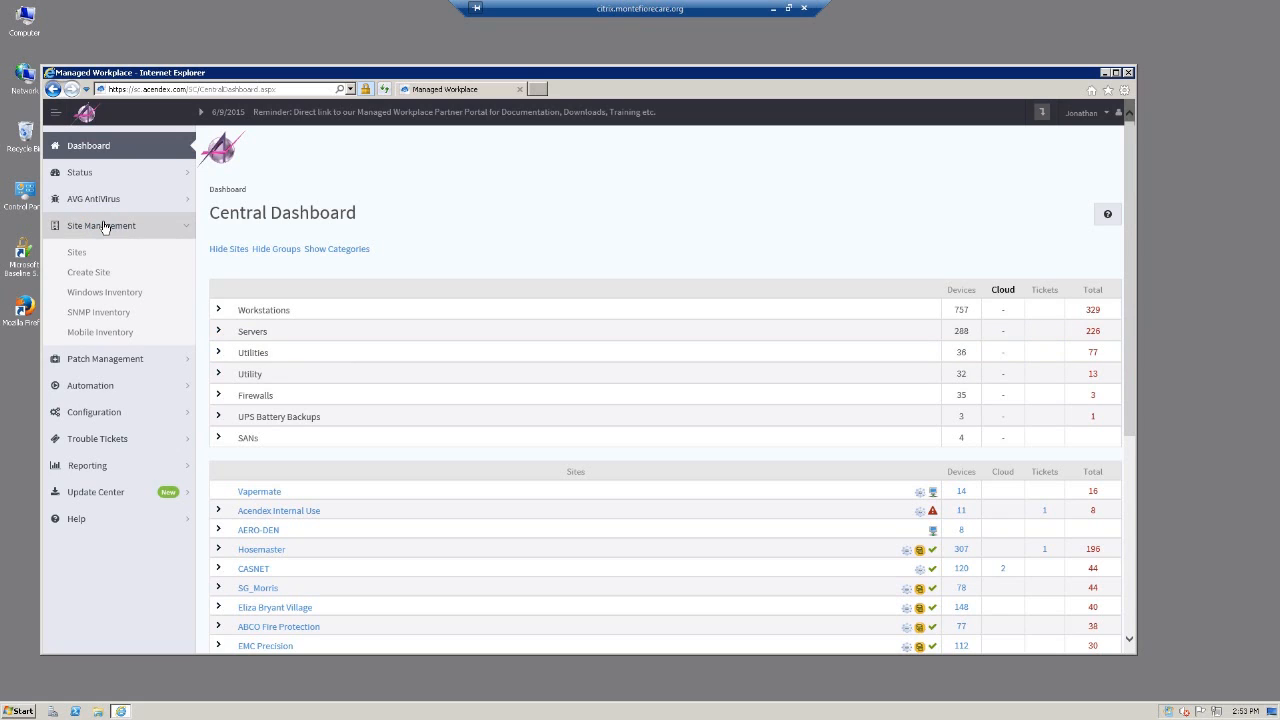
left_click(80, 275)
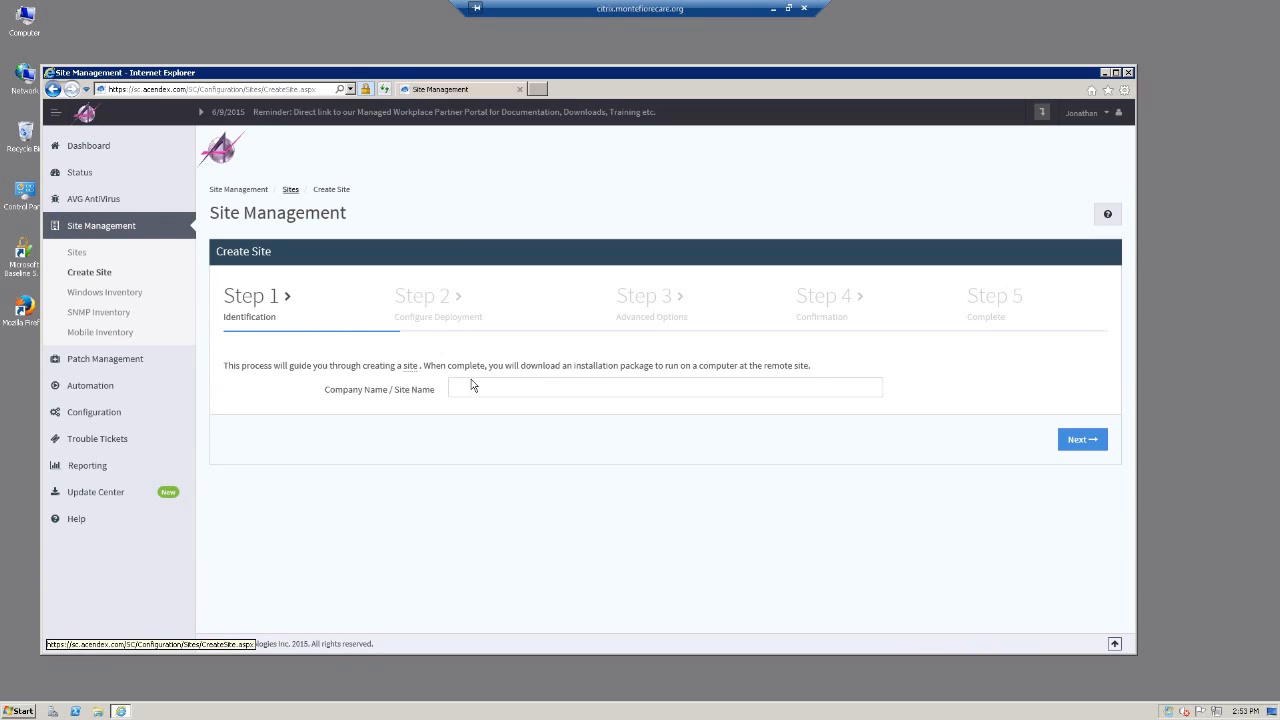
left_click(475, 386)
type("Montef")
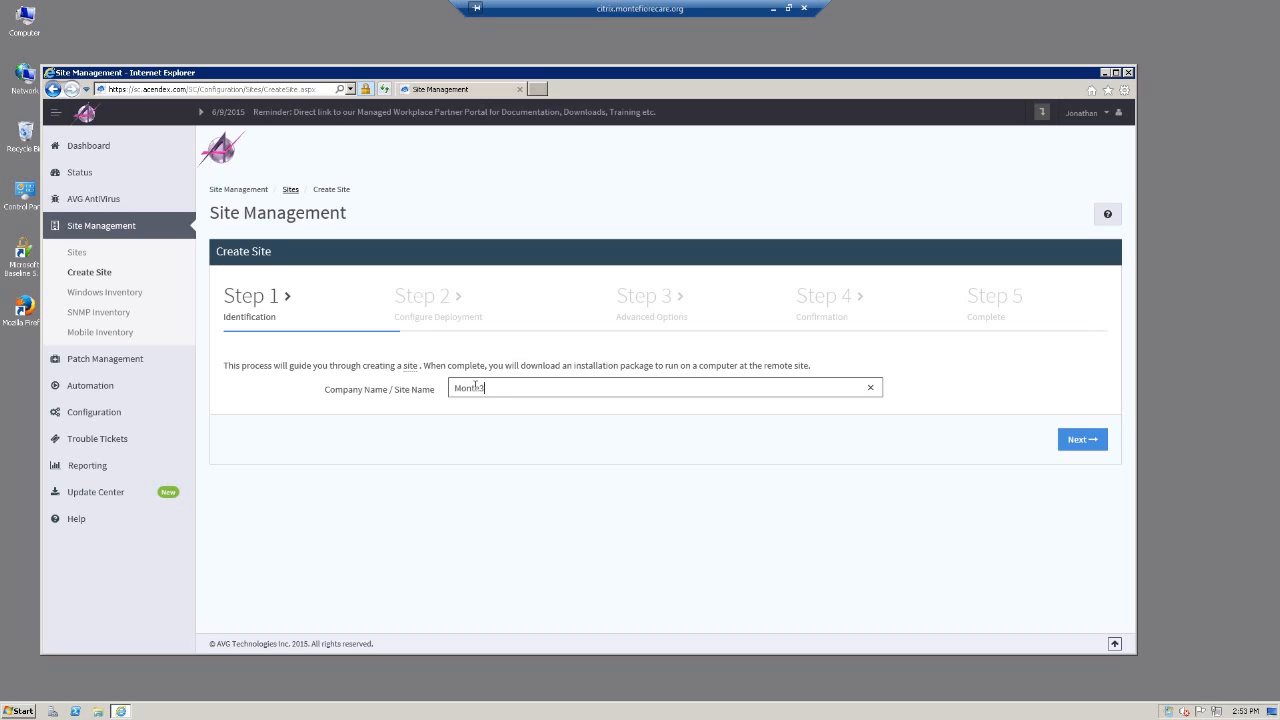
type("iore")
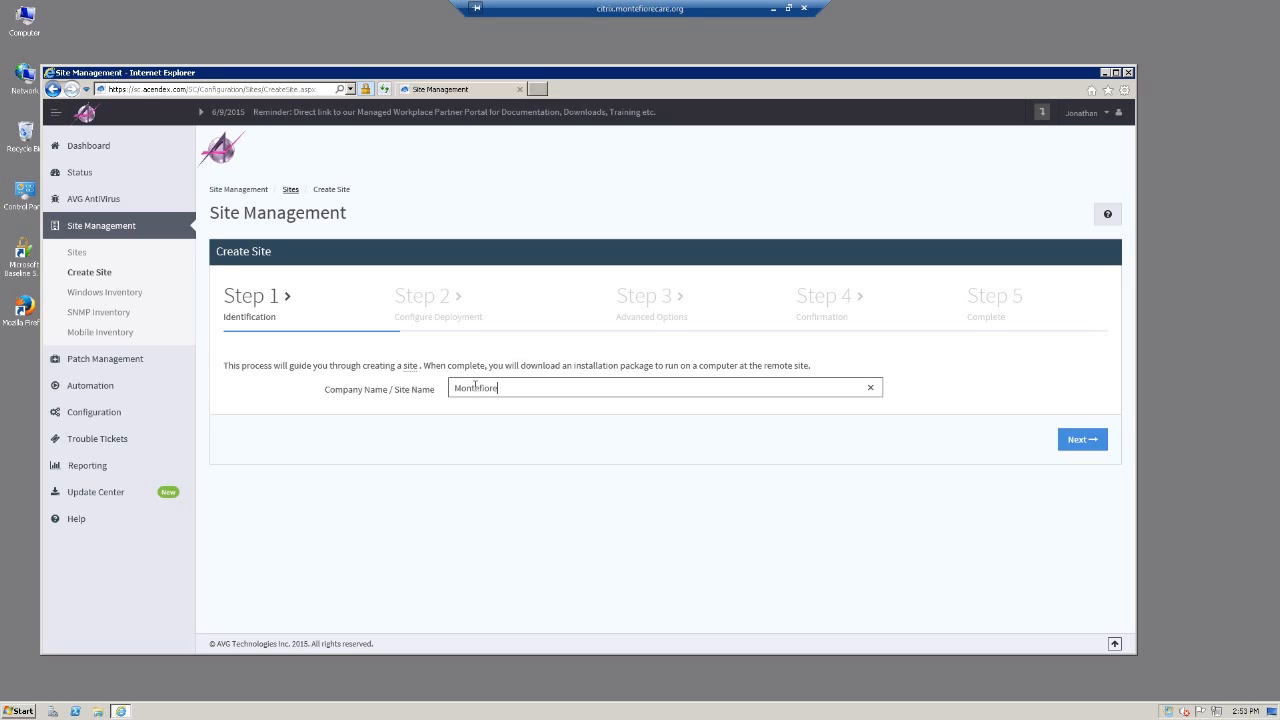
left_click(1078, 442)
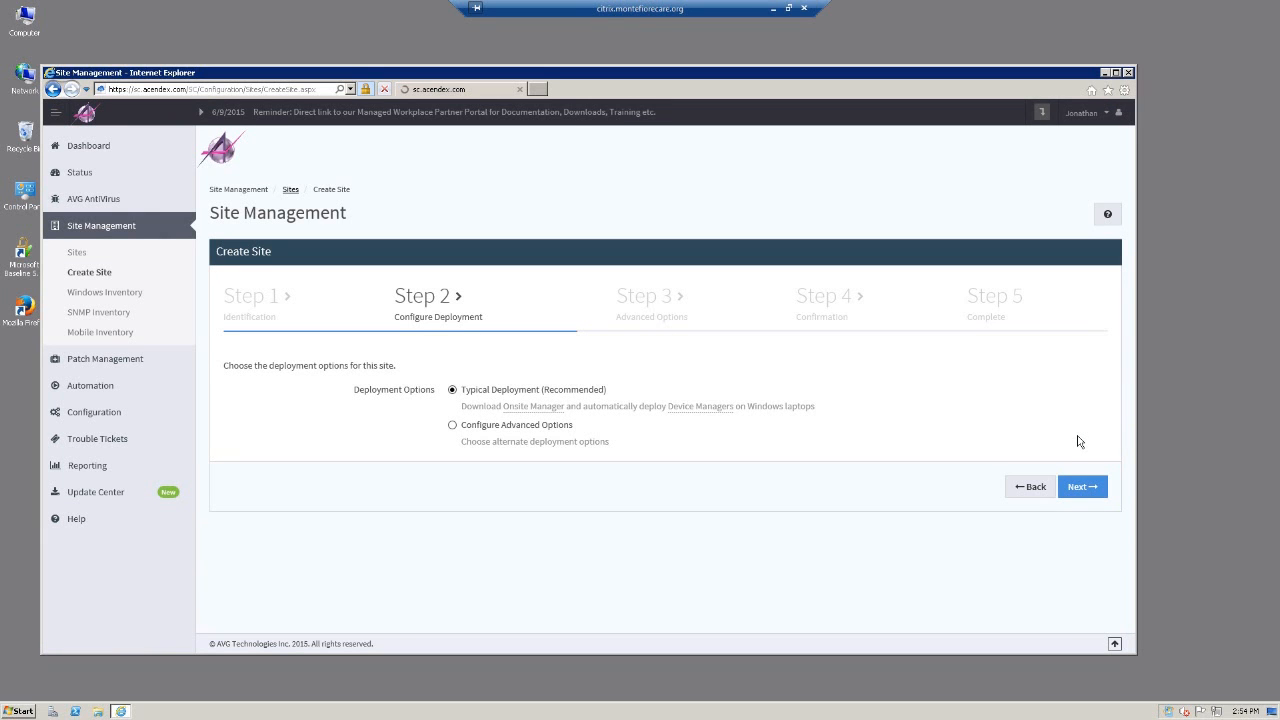
left_click(1084, 490)
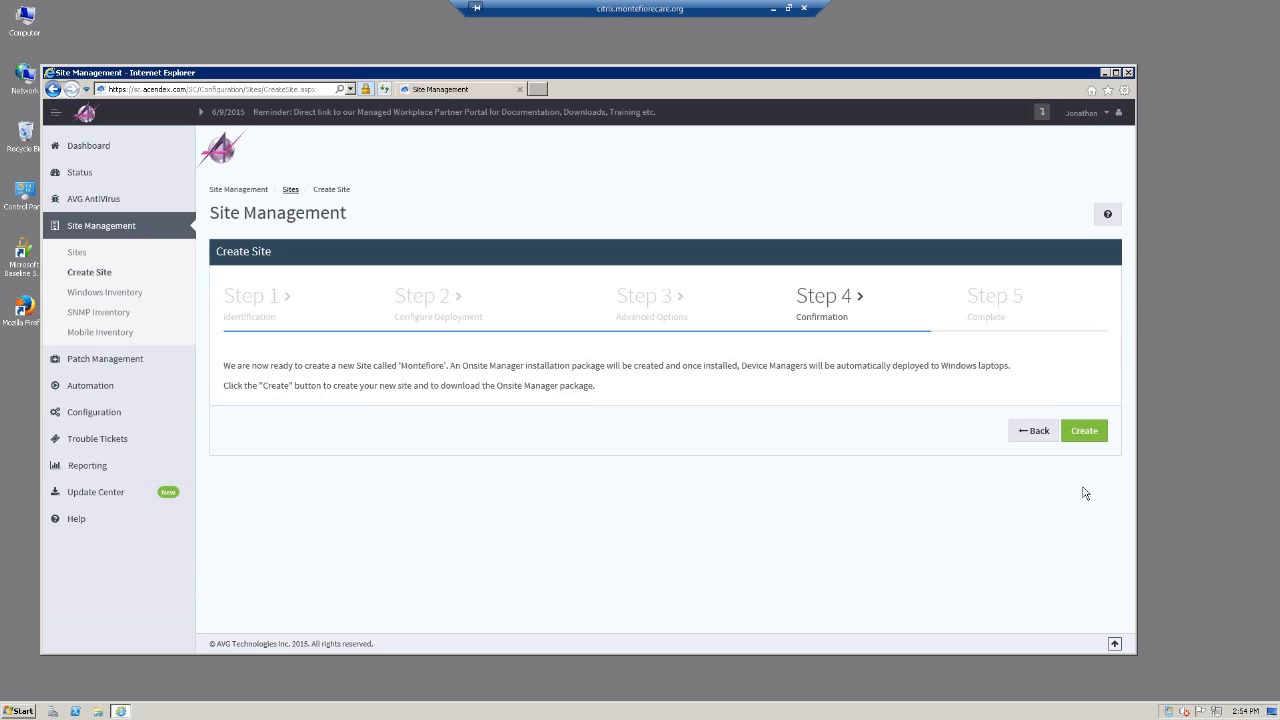
left_click(1085, 436)
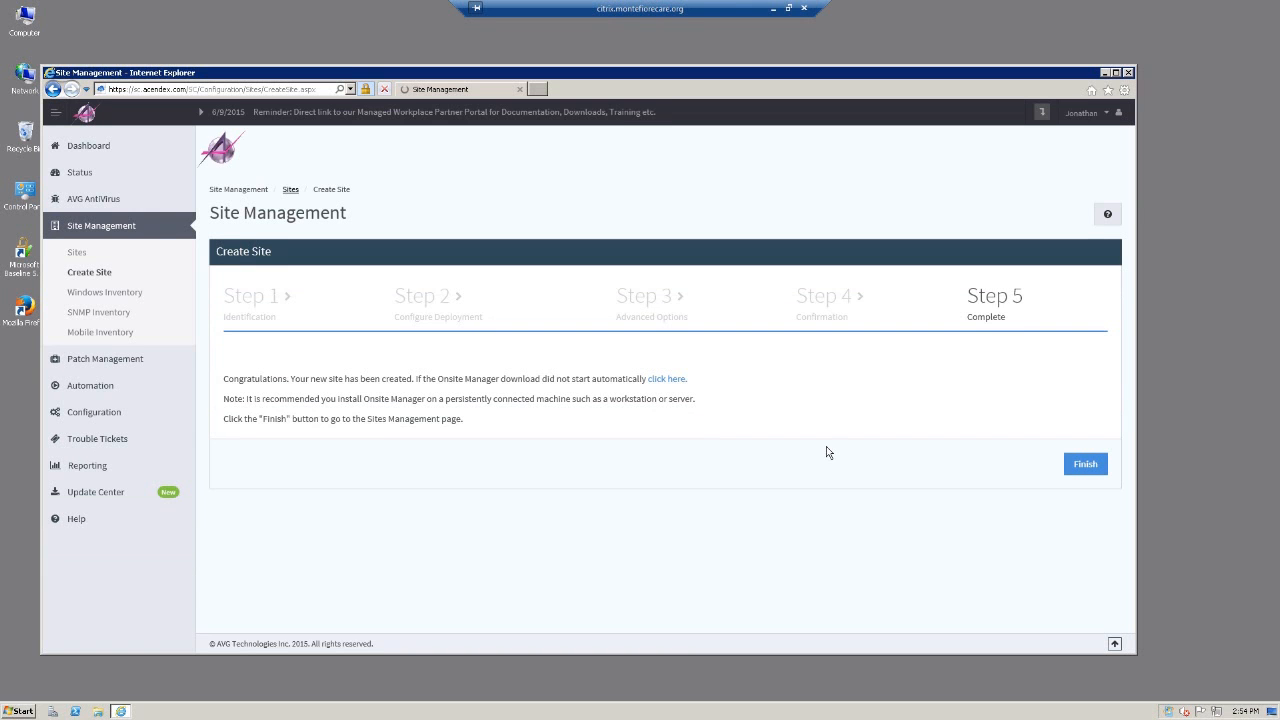
left_click(1084, 466)
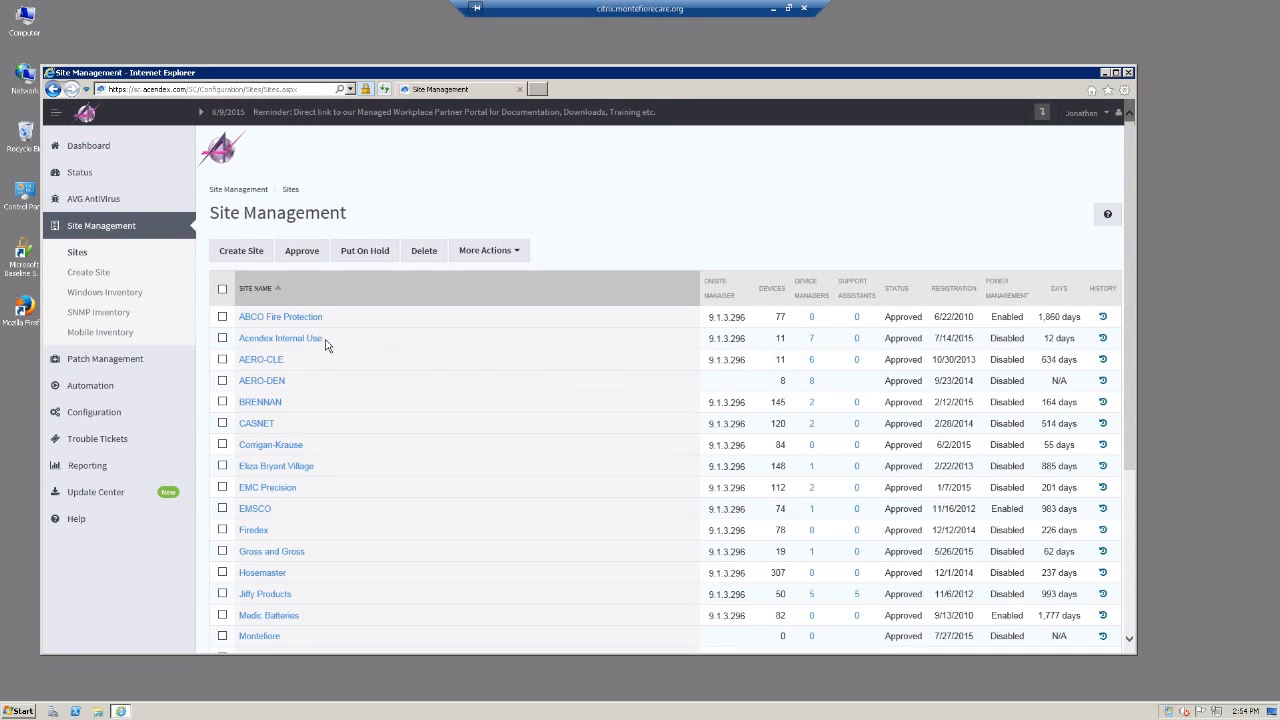
In Montefiore's site settings, load all blocked content and download the Onsite Manager installer
left_click(259, 636)
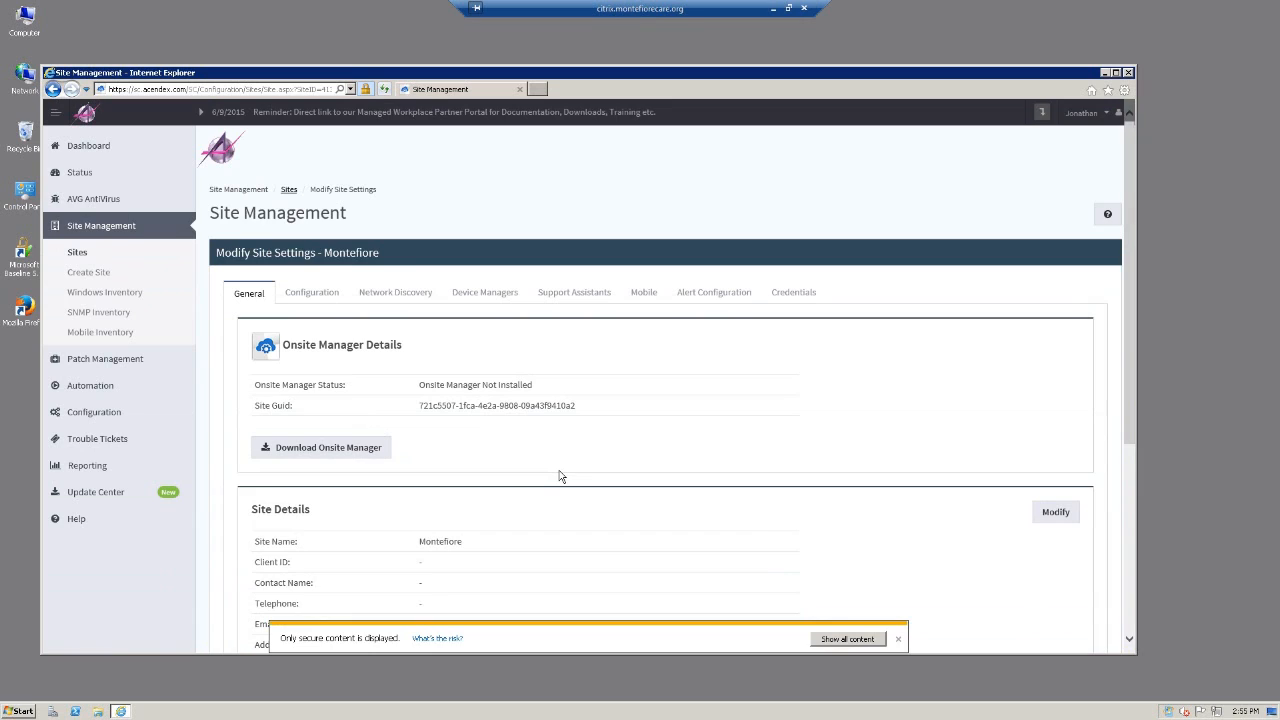
left_click(845, 639)
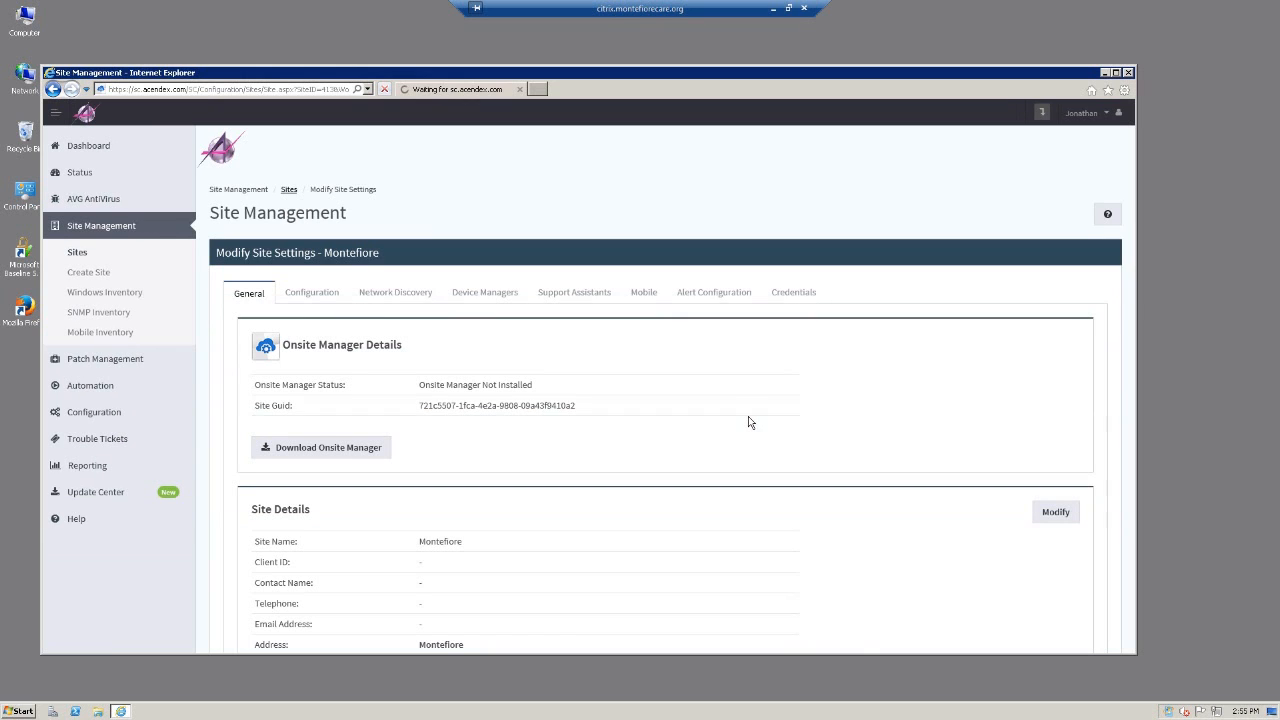
left_click(314, 452)
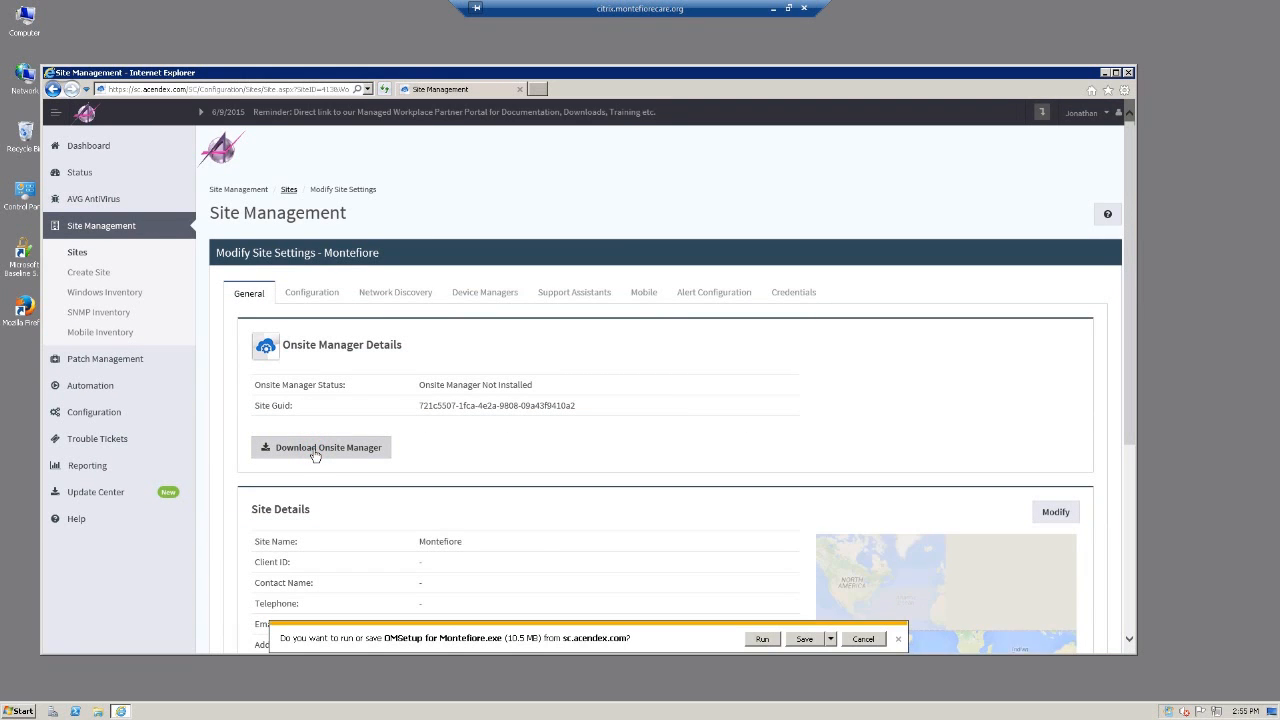
Save 'OMSetup for Montefiore.exe' into the C:\support folder
left_click(830, 640)
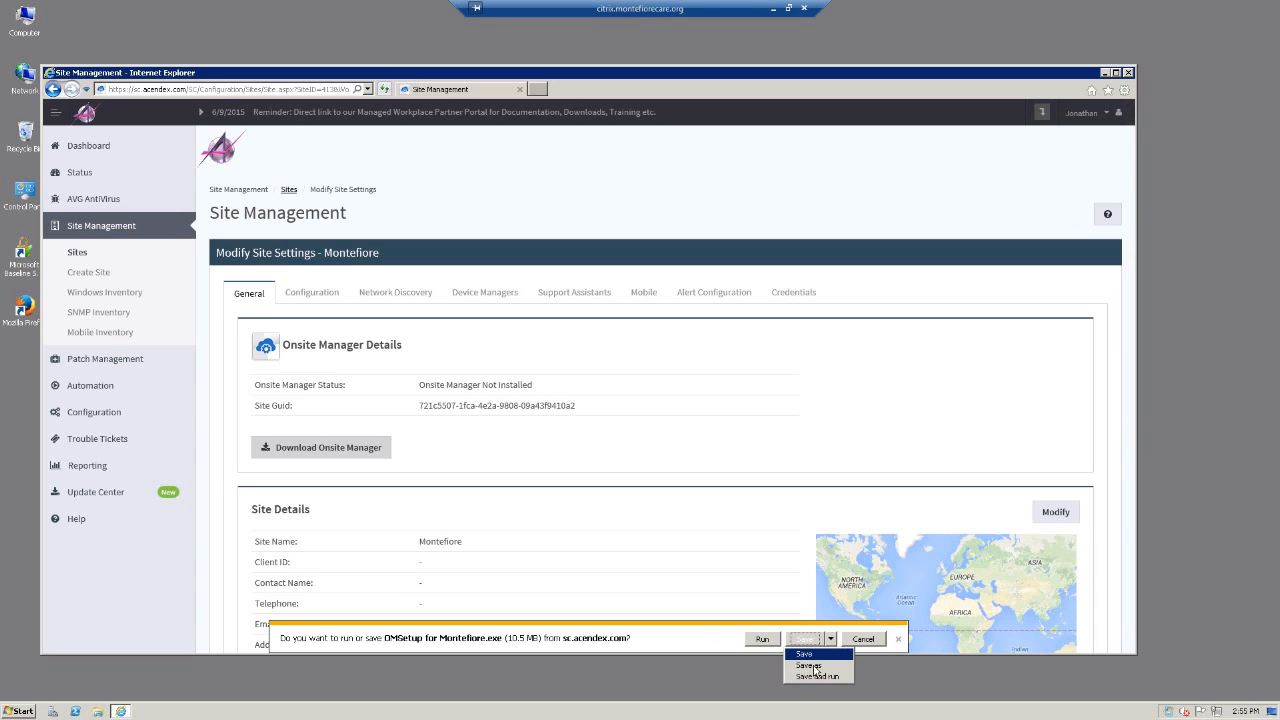
left_click(816, 666)
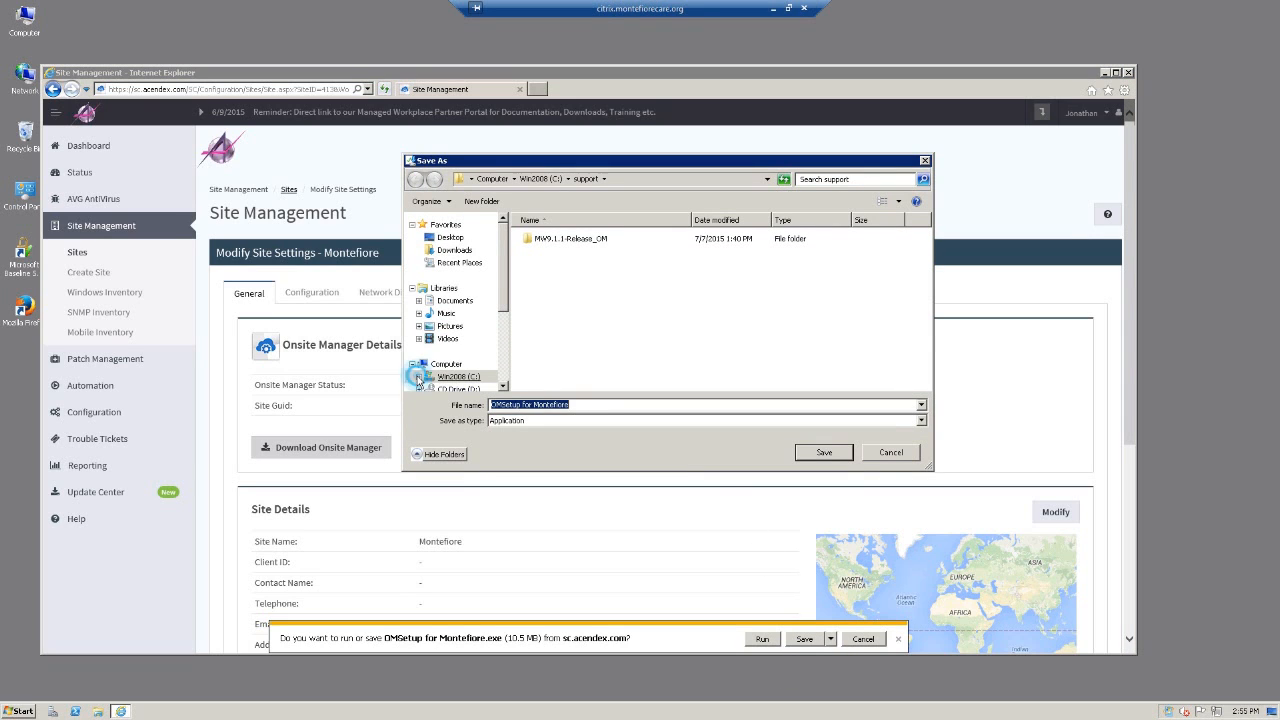
left_click(420, 377)
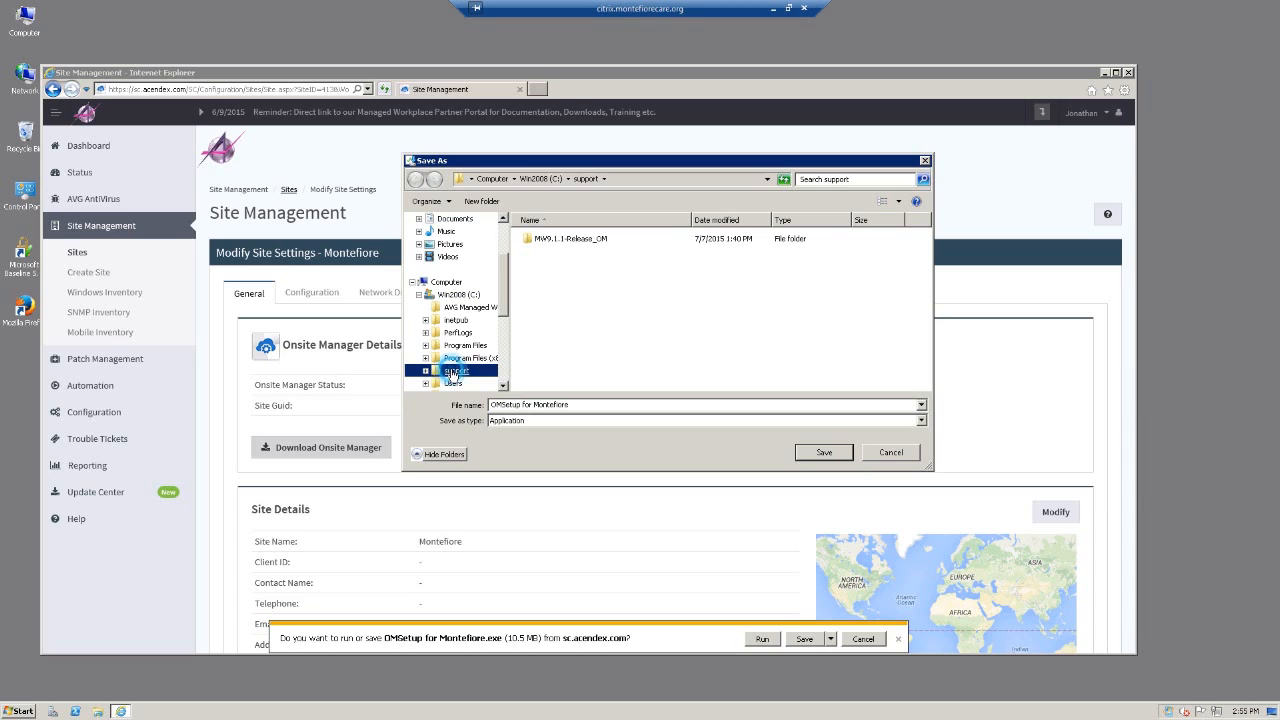
left_click(570, 278)
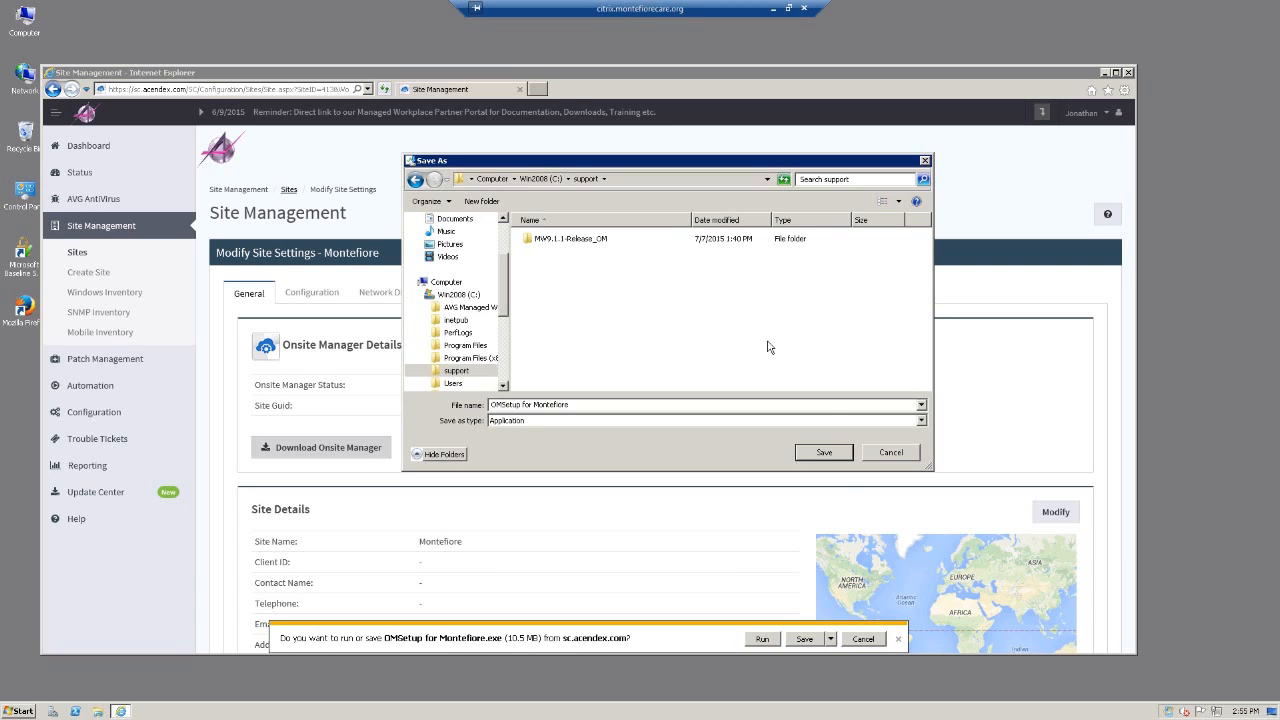
left_click(826, 453)
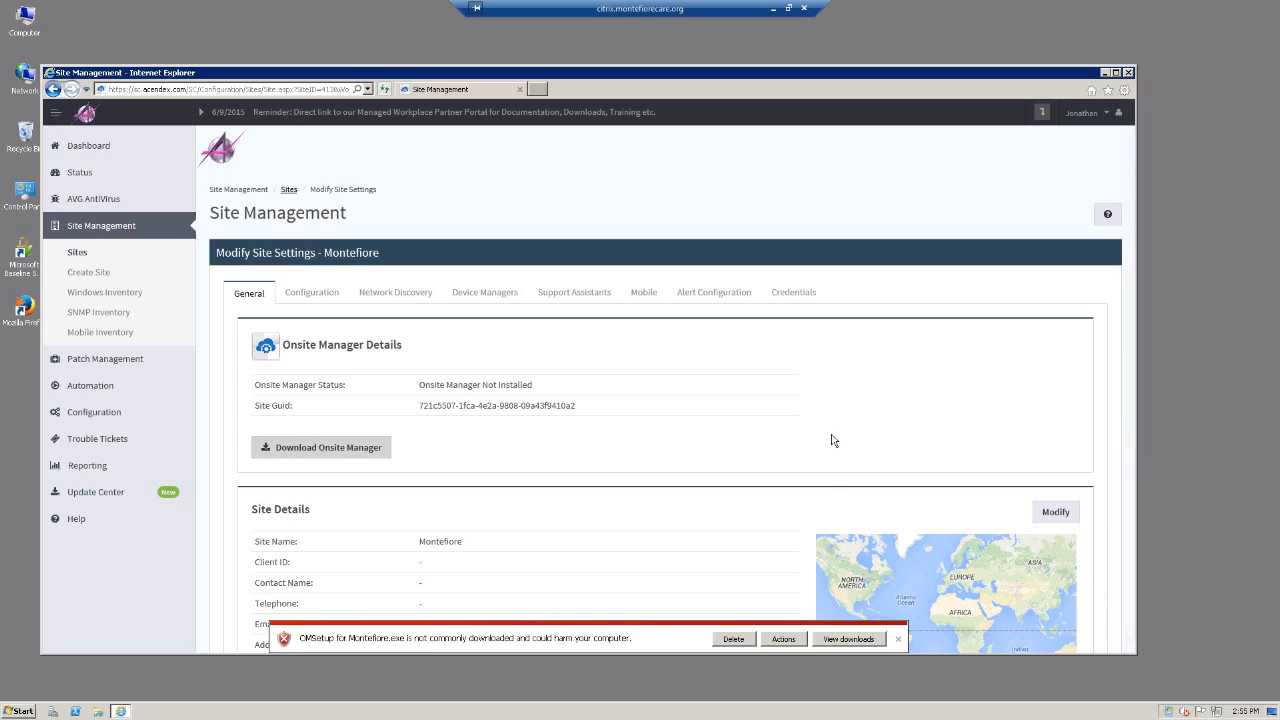
Dismiss the download warning and the colour scheme prompt, then open the account menu
left_click(897, 638)
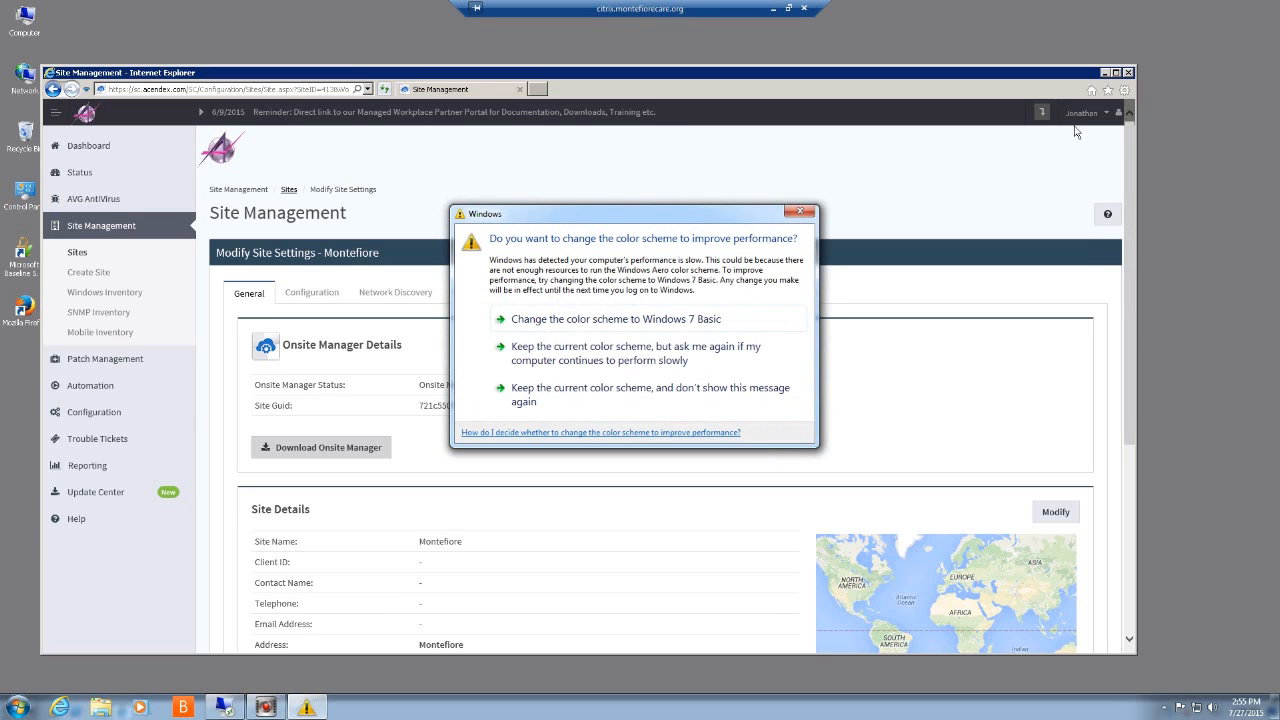
left_click(806, 214)
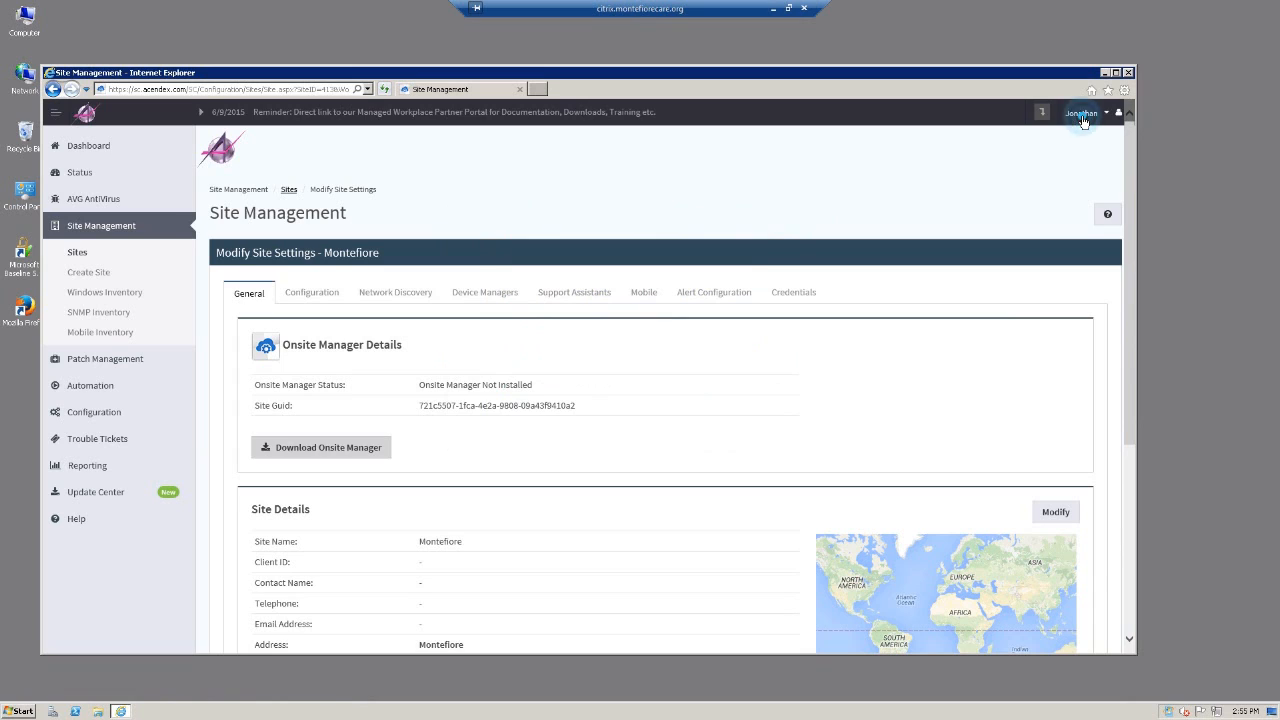
left_click(1085, 113)
Sign out of Service Center and open the C:\support folder in Explorer
left_click(1094, 231)
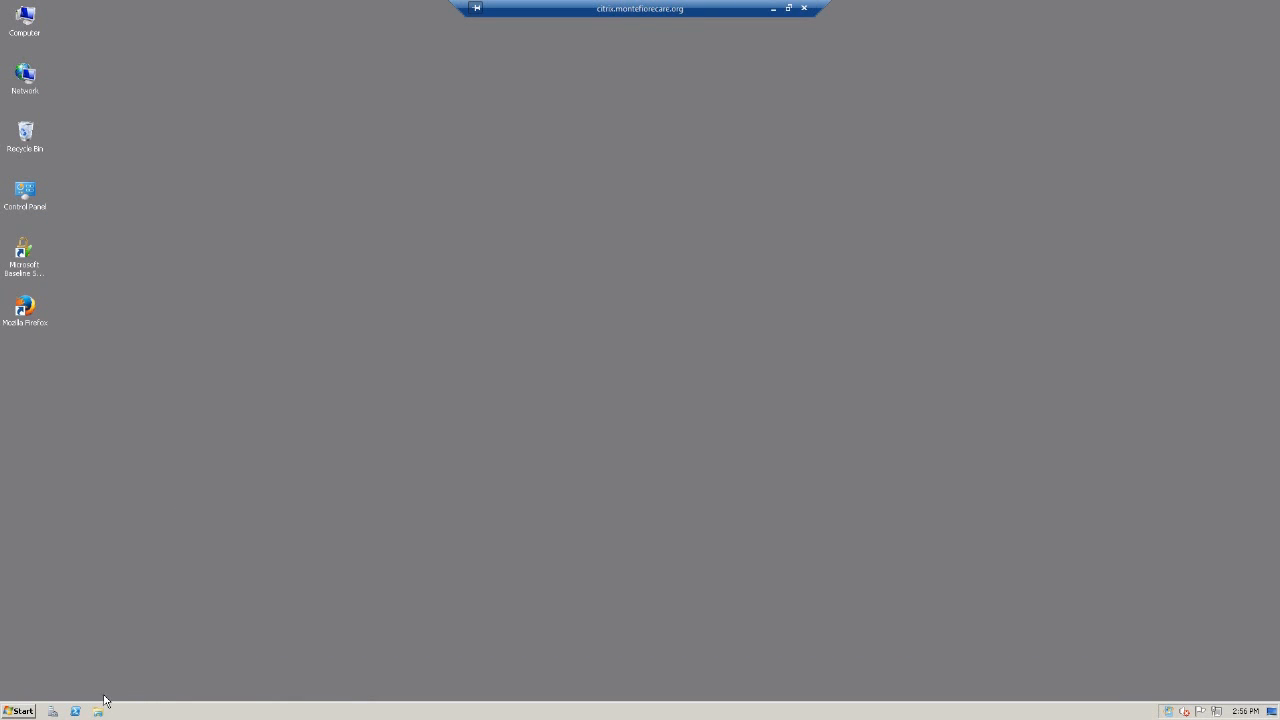
left_click(98, 712)
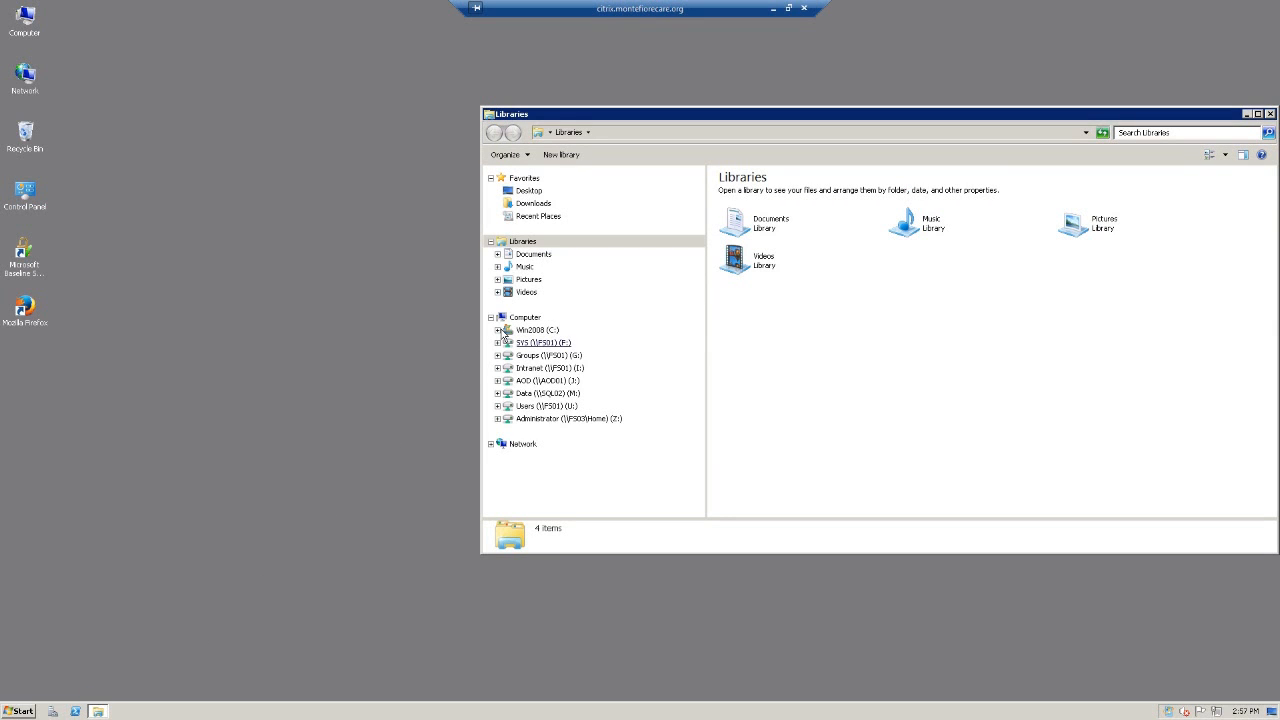
left_click(498, 331)
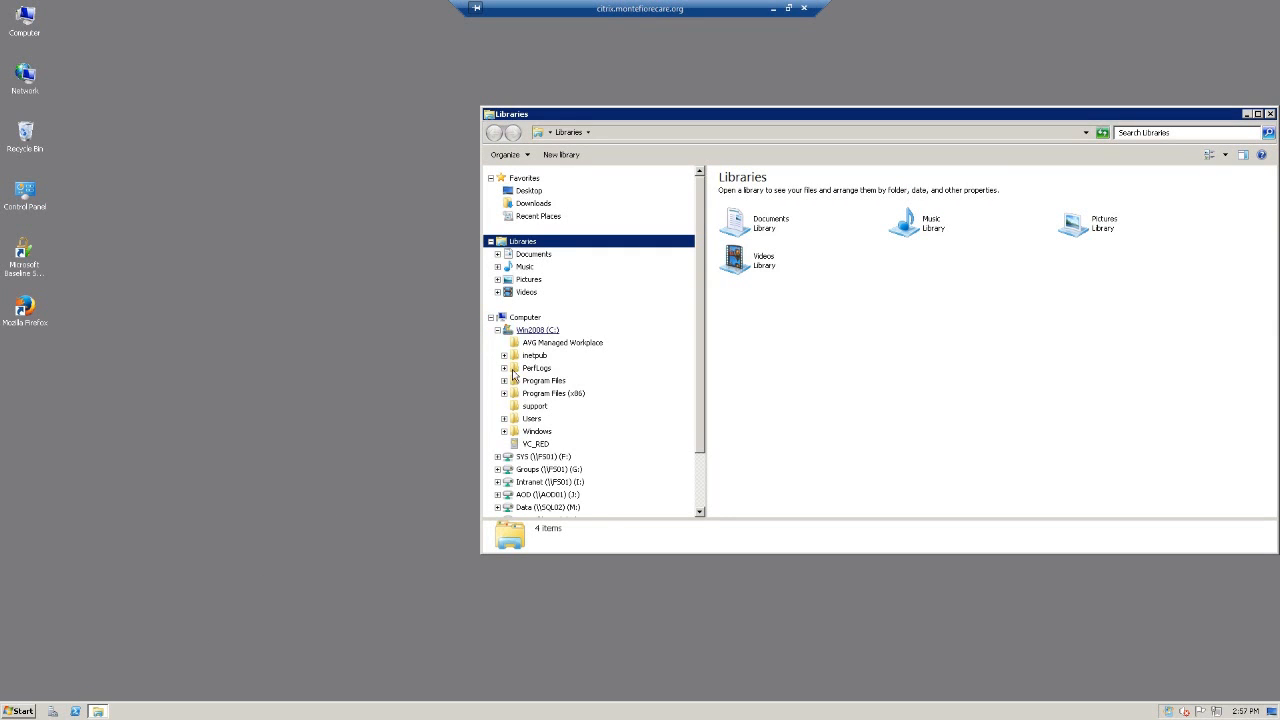
left_click(537, 408)
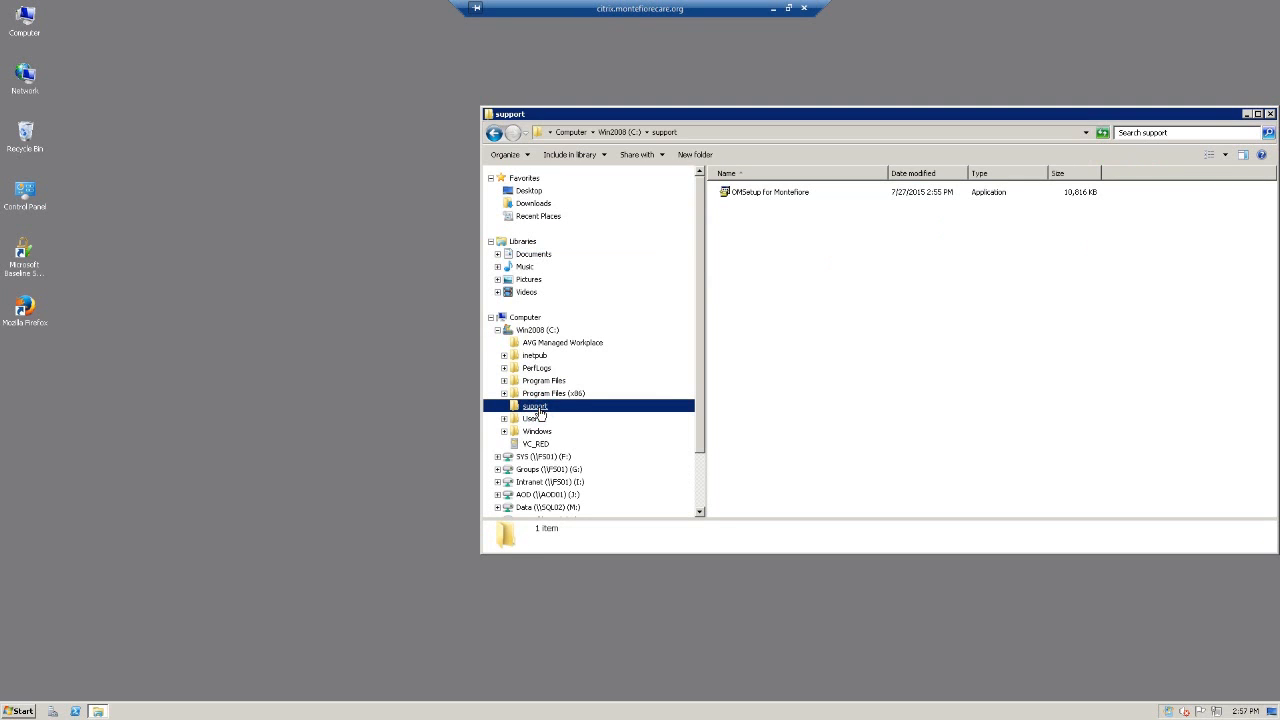
Unblock the OMSetup for Montefiore installer in its file properties
left_click(760, 194)
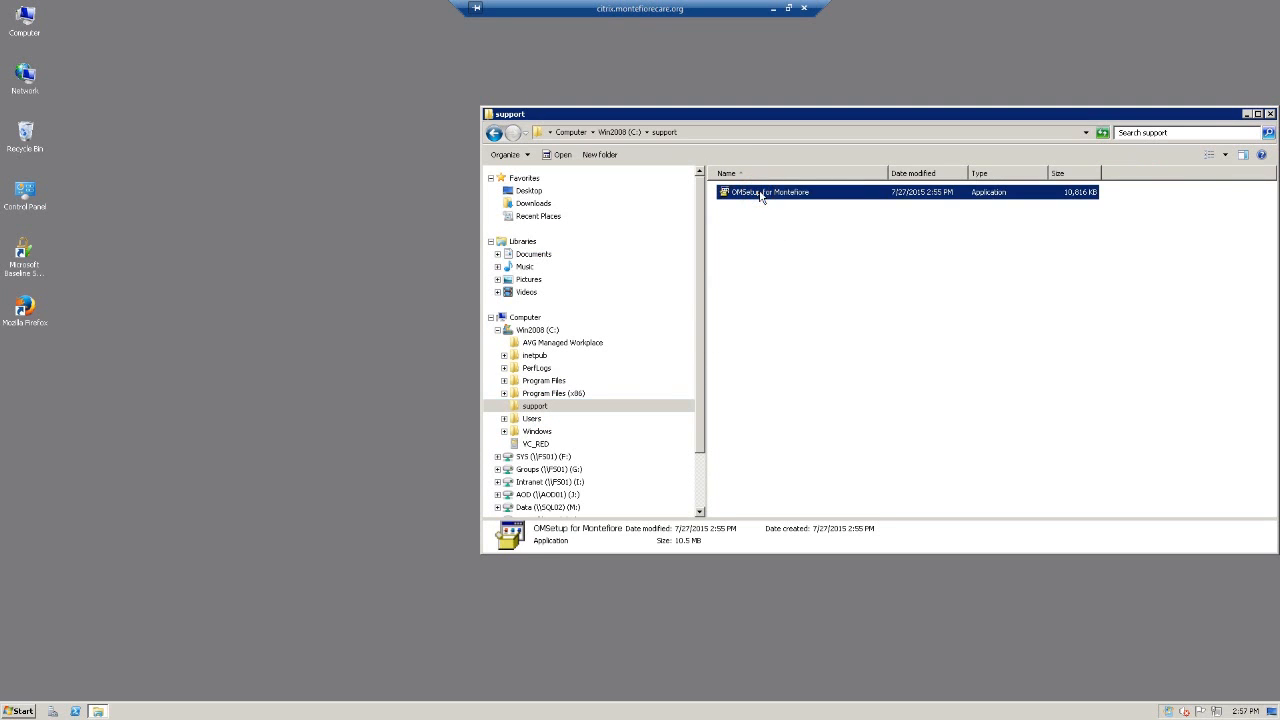
right_click(760, 194)
left_click(790, 337)
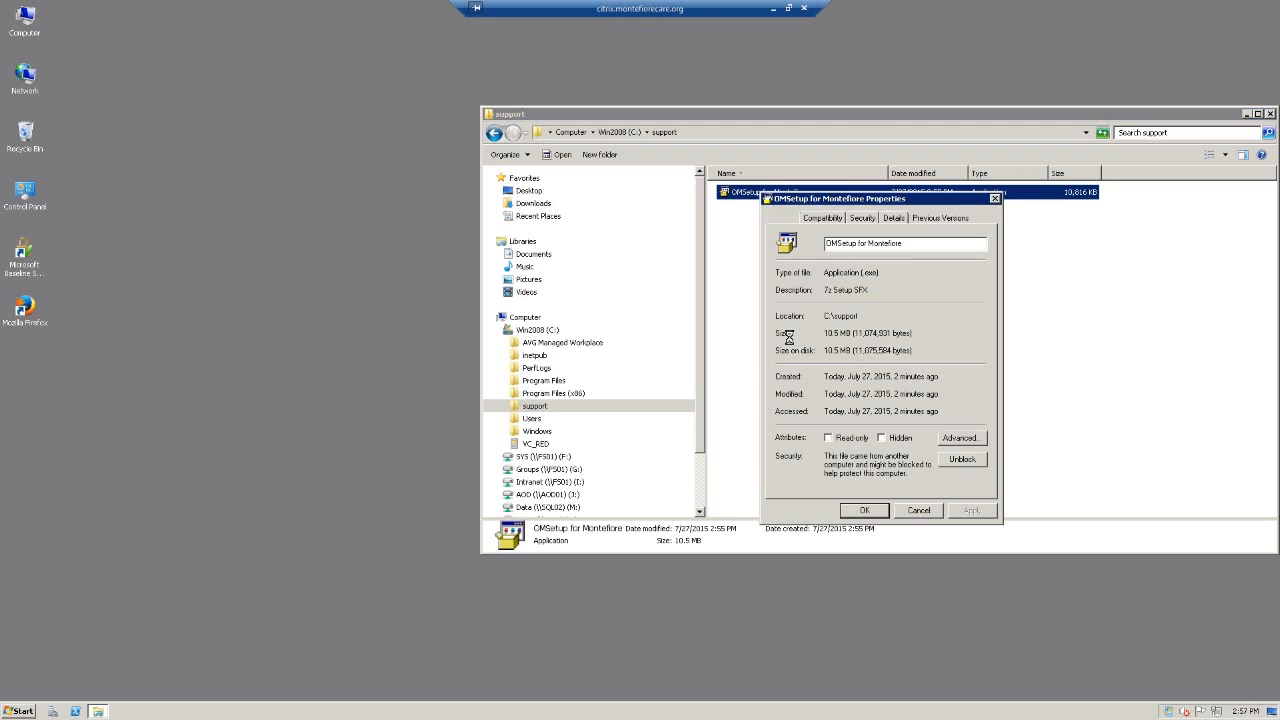
left_click(966, 460)
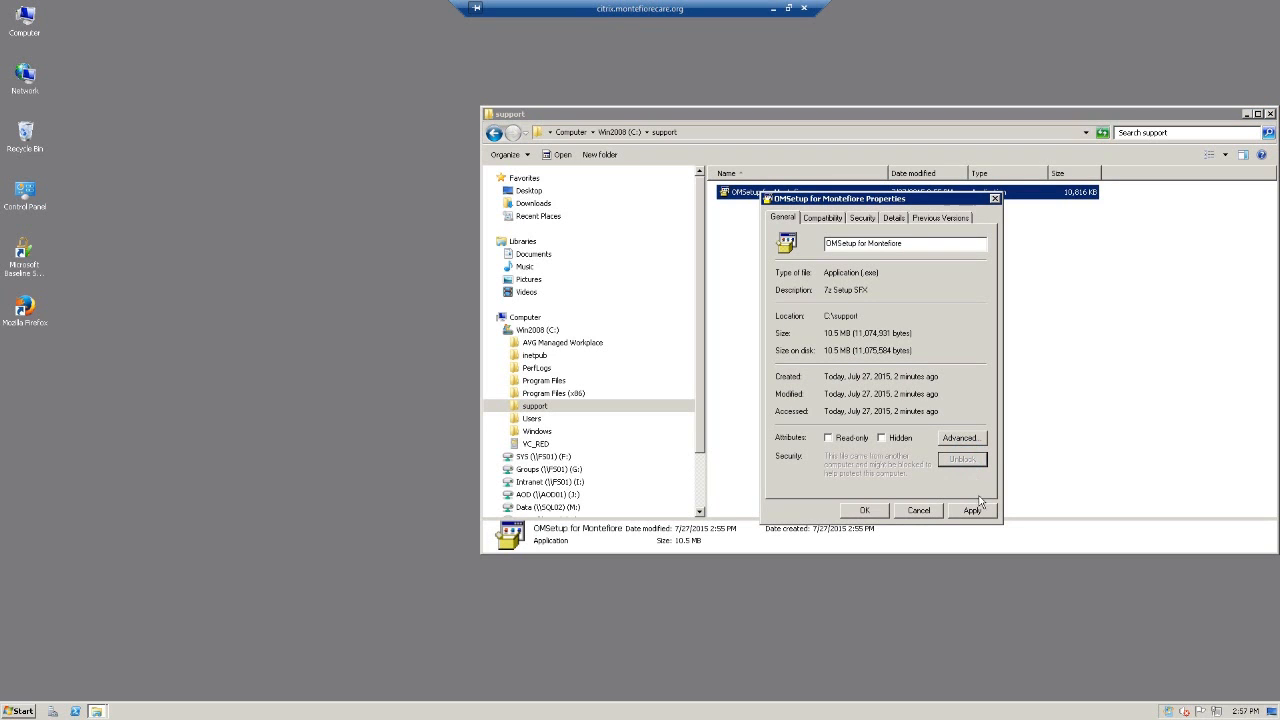
left_click(972, 511)
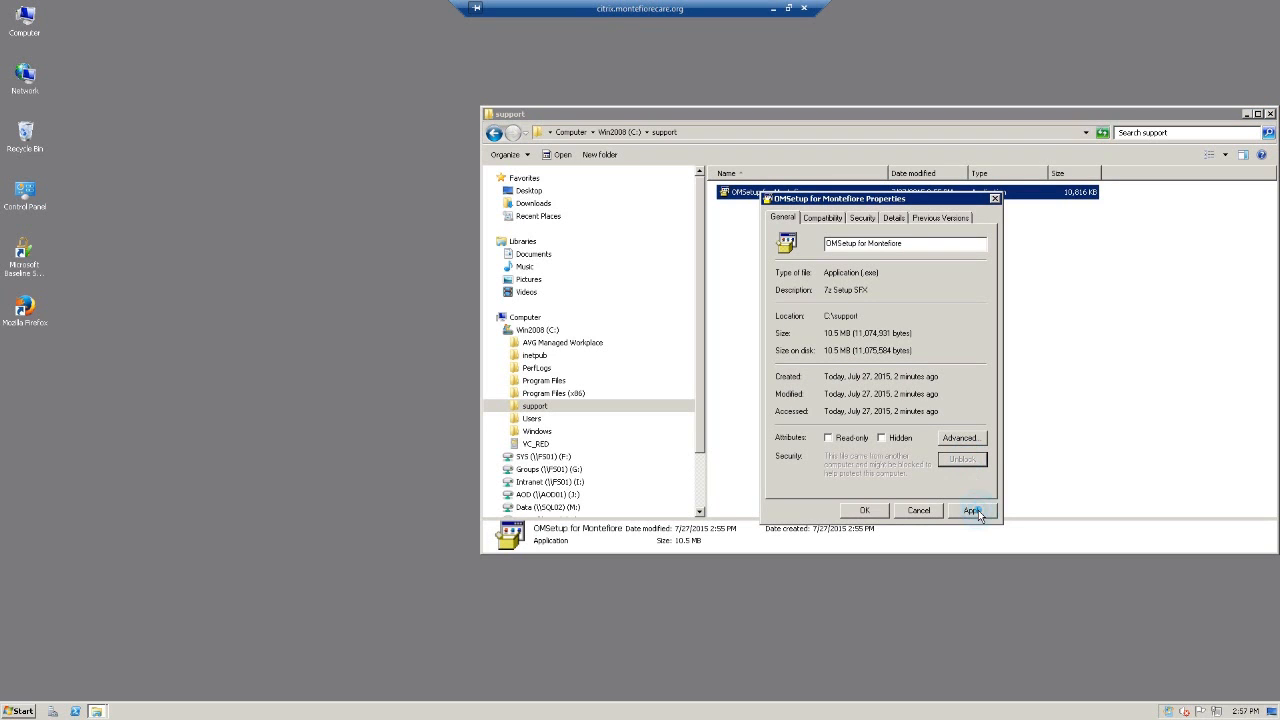
left_click(862, 510)
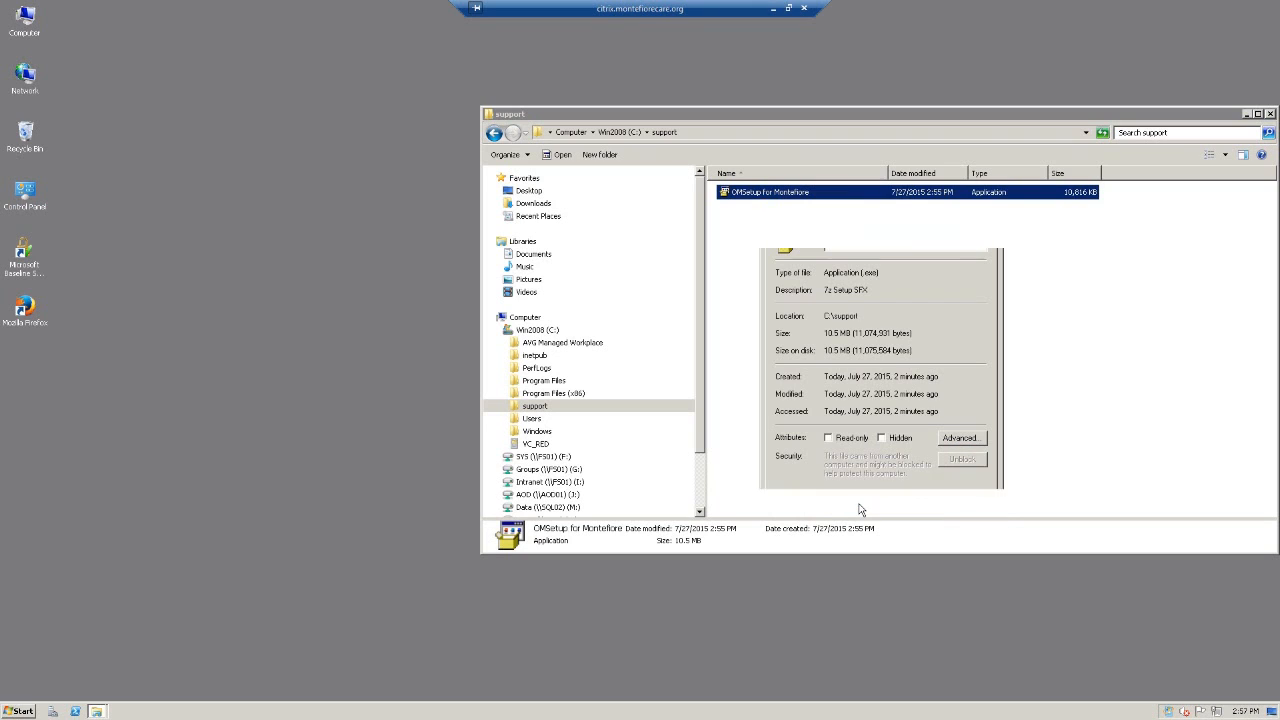
Run OMSetup for Montefiore as administrator and close the support folder window
right_click(787, 194)
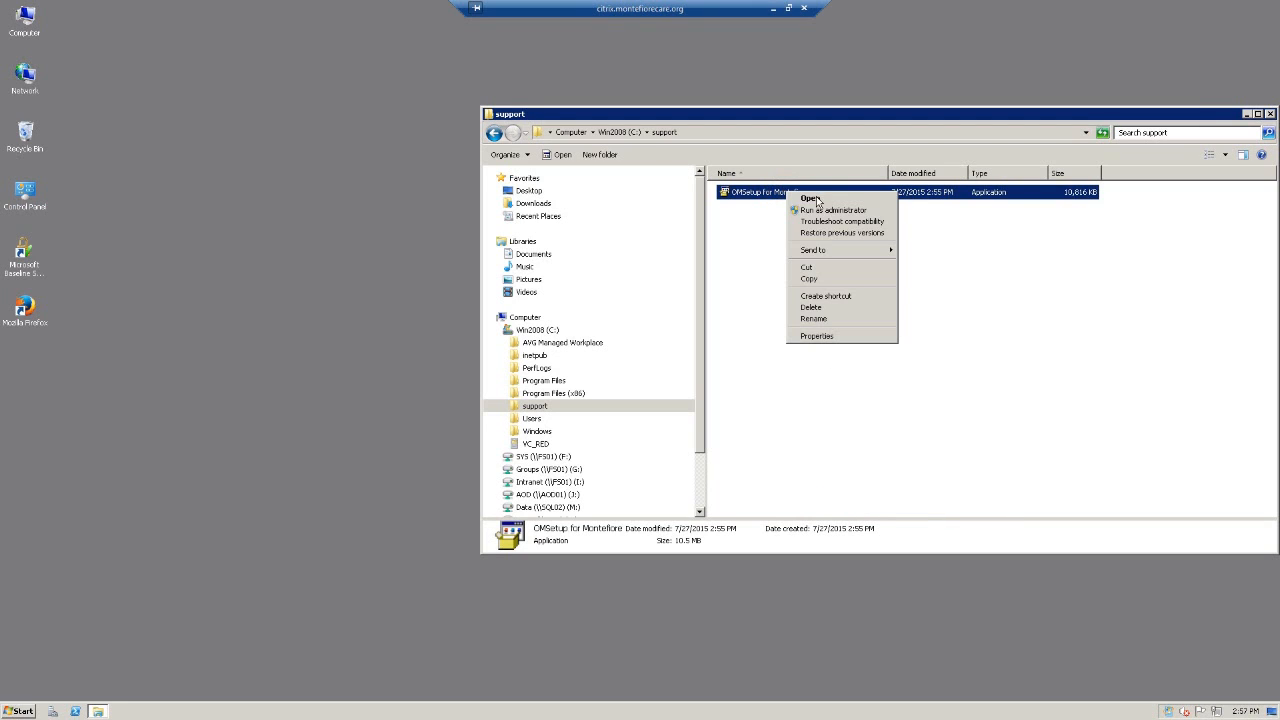
left_click(827, 210)
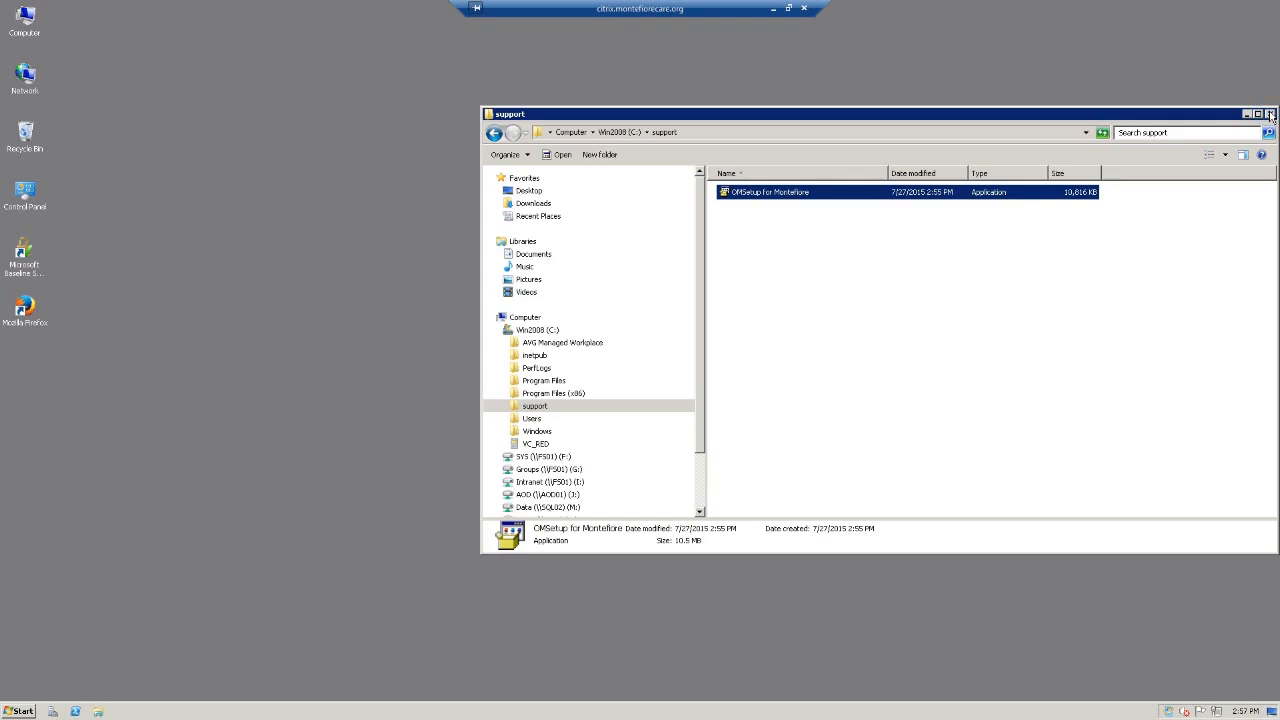
left_click(1270, 114)
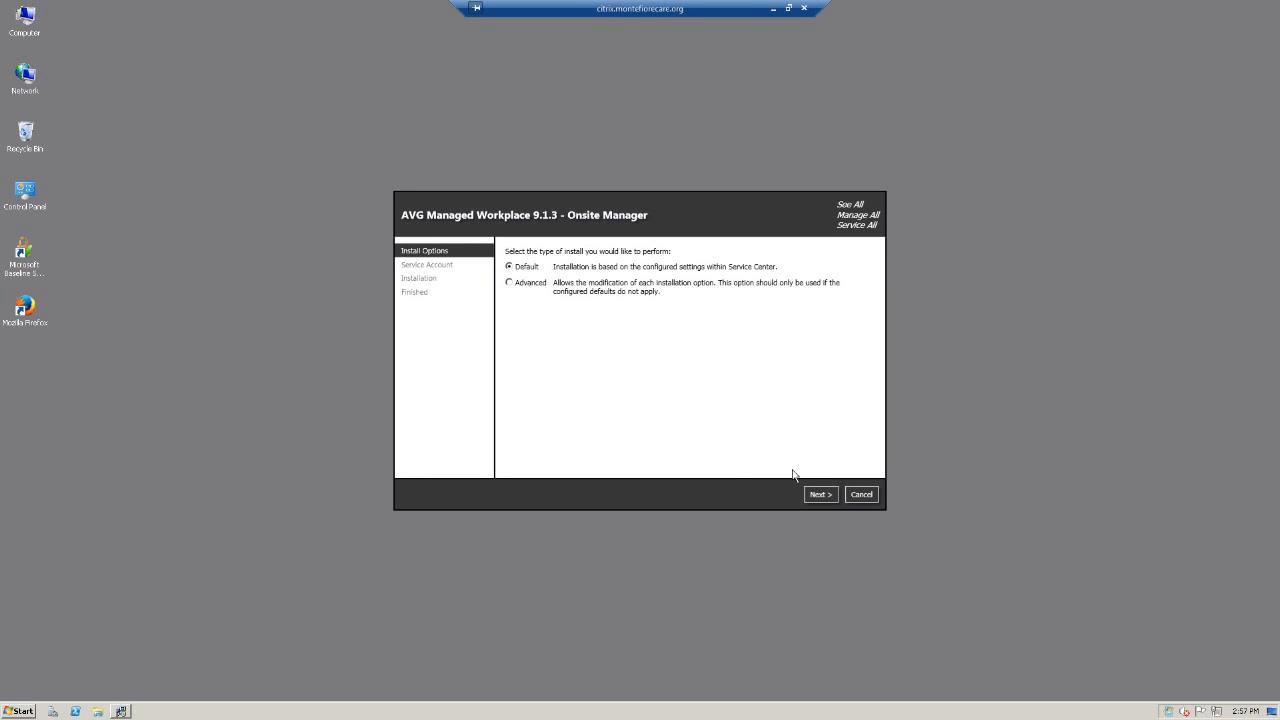
Choose the default install and paste the service account password into Password and Confirm Password
left_click(819, 495)
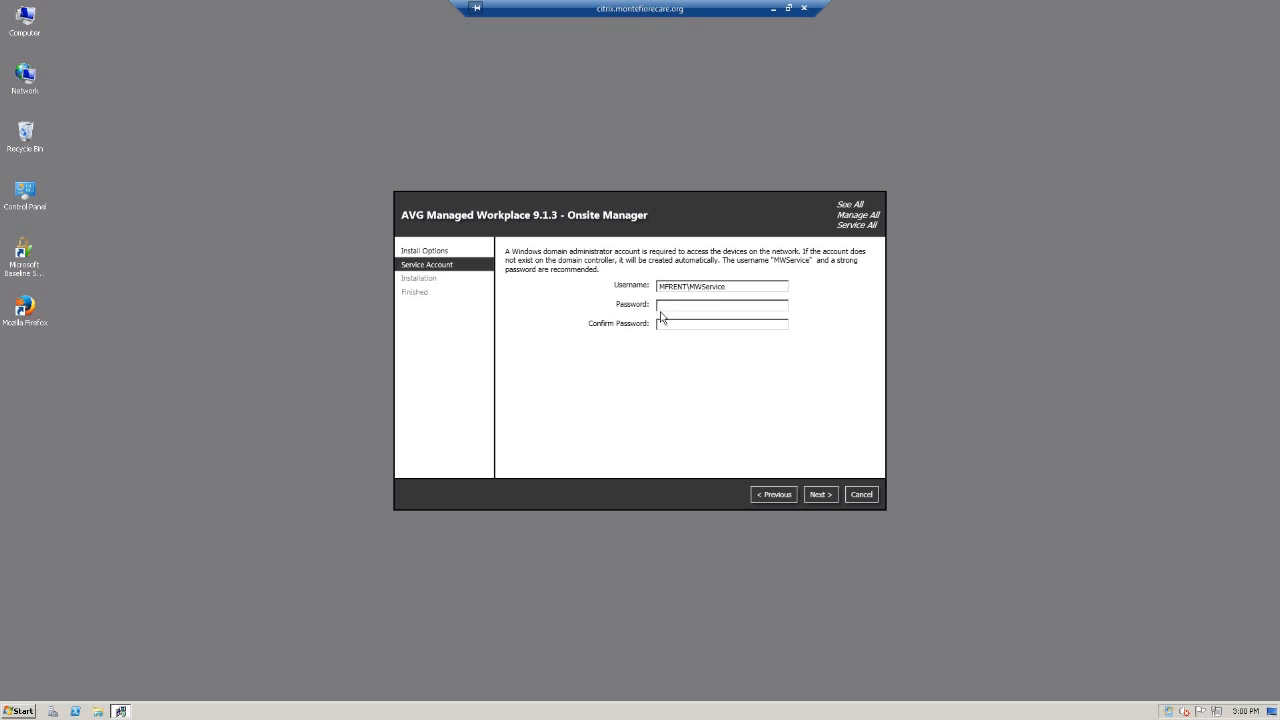
left_click(666, 303)
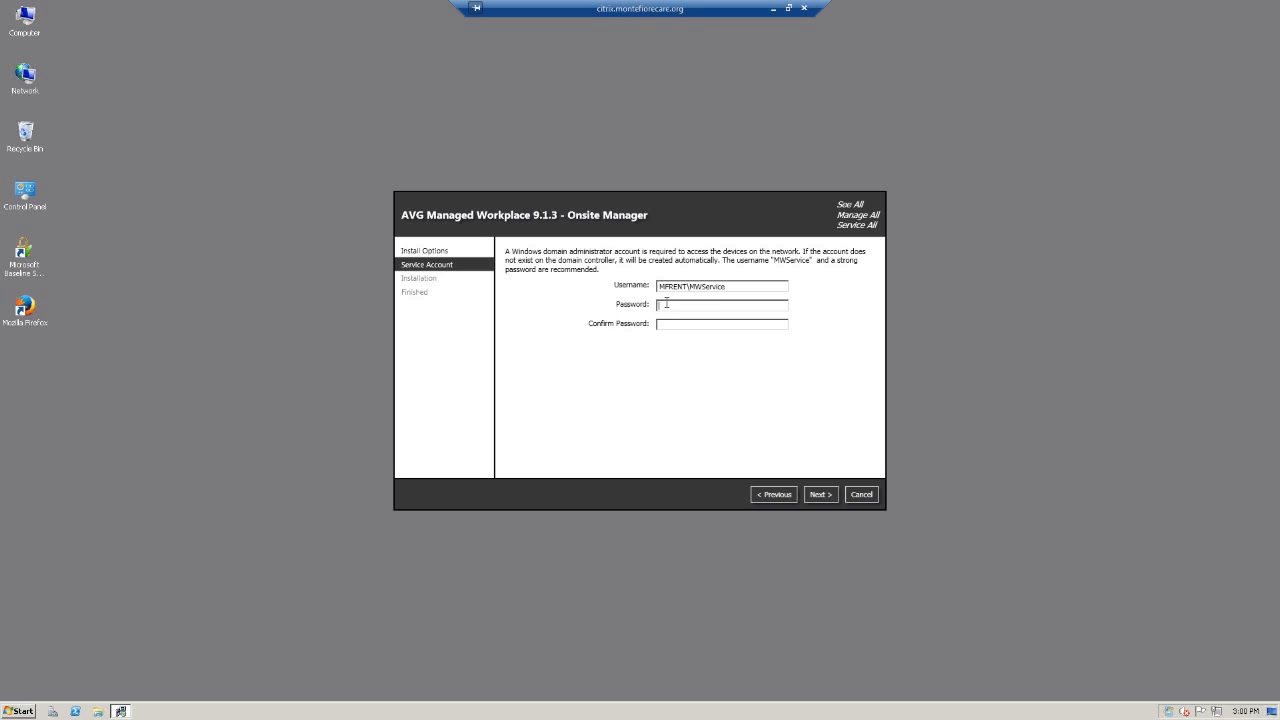
right_click(666, 307)
left_click(685, 338)
right_click(678, 325)
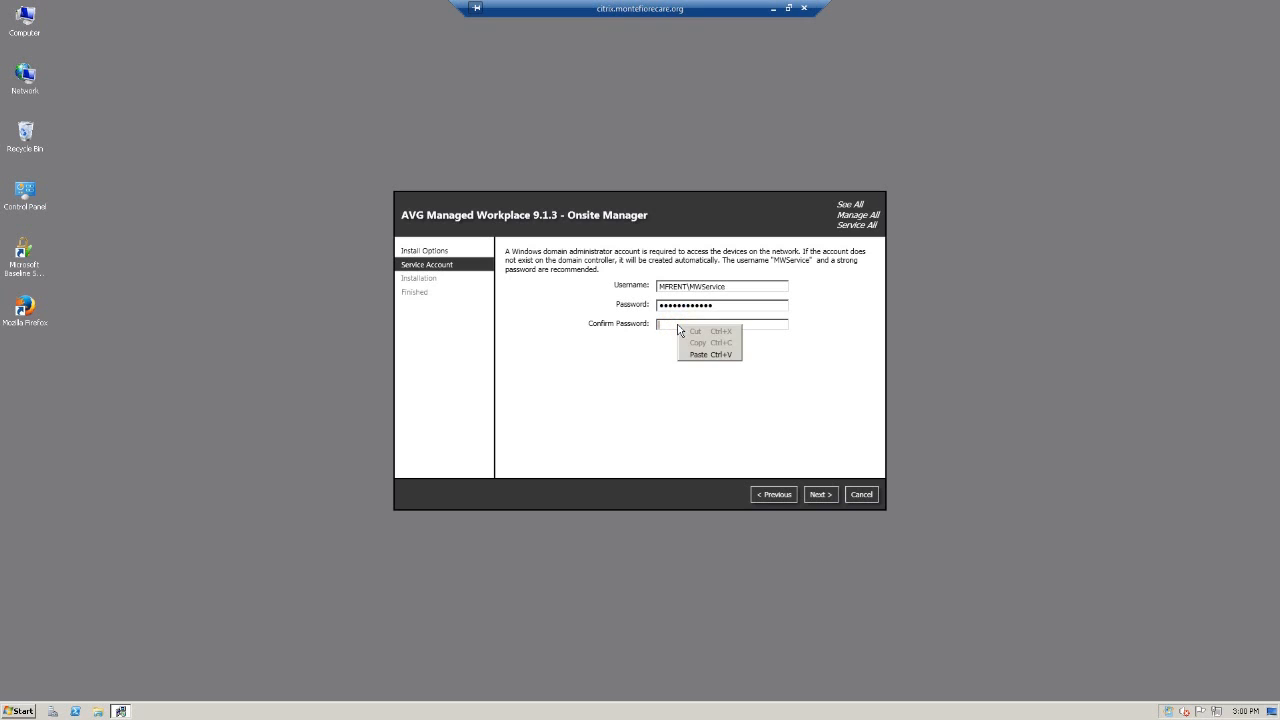
left_click(701, 356)
left_click(820, 495)
left_click(820, 495)
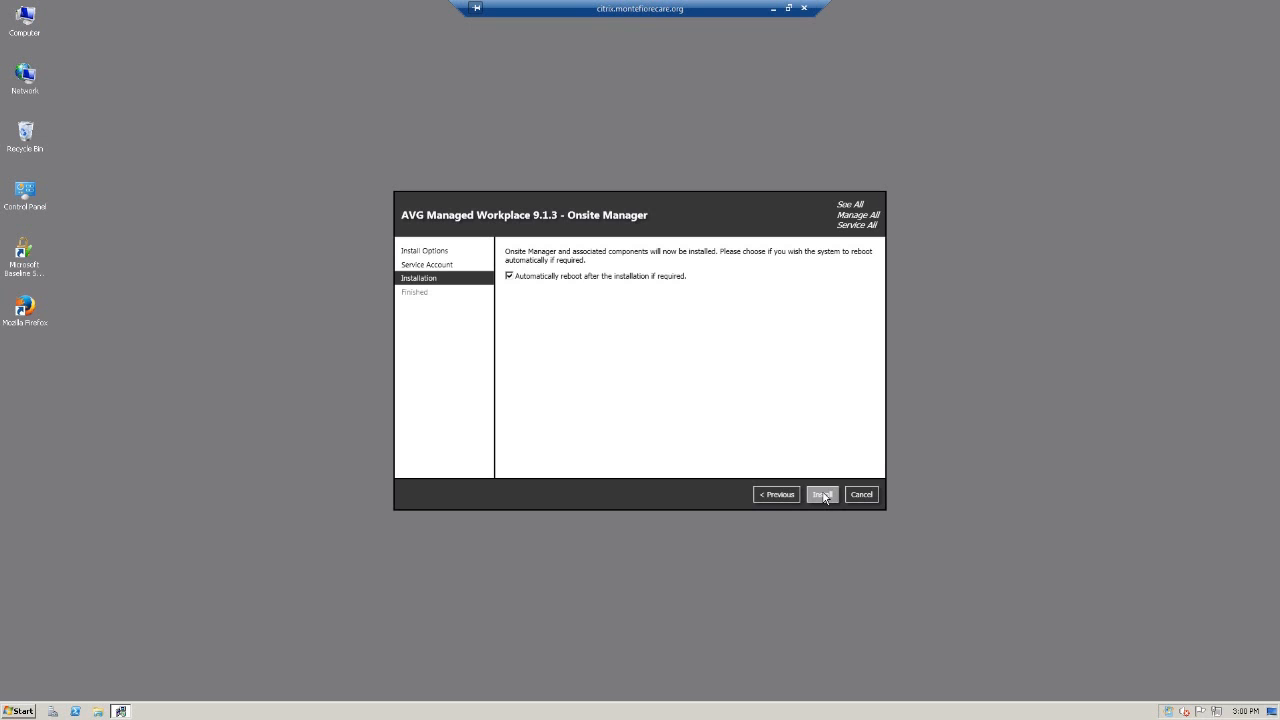
Install the Onsite Manager and wait for installation to complete
left_click(822, 495)
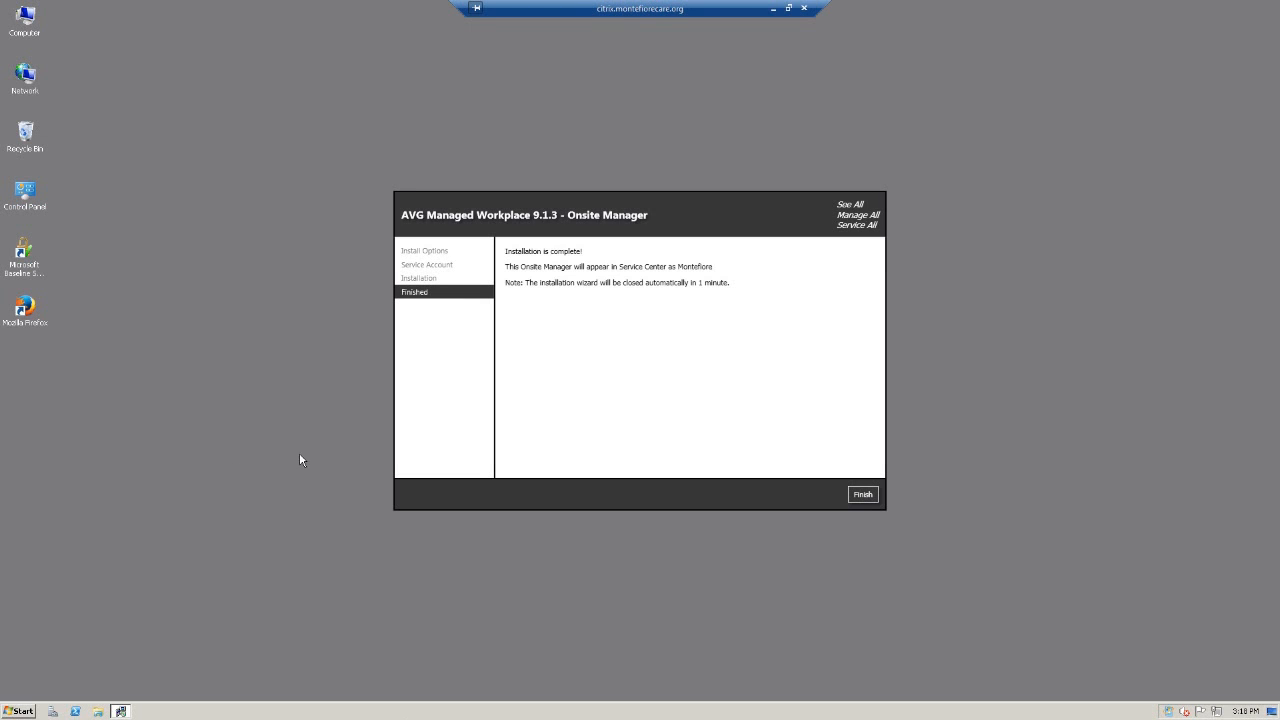
Close the finished installer and sign back into Service Center in a maximized browser
left_click(863, 496)
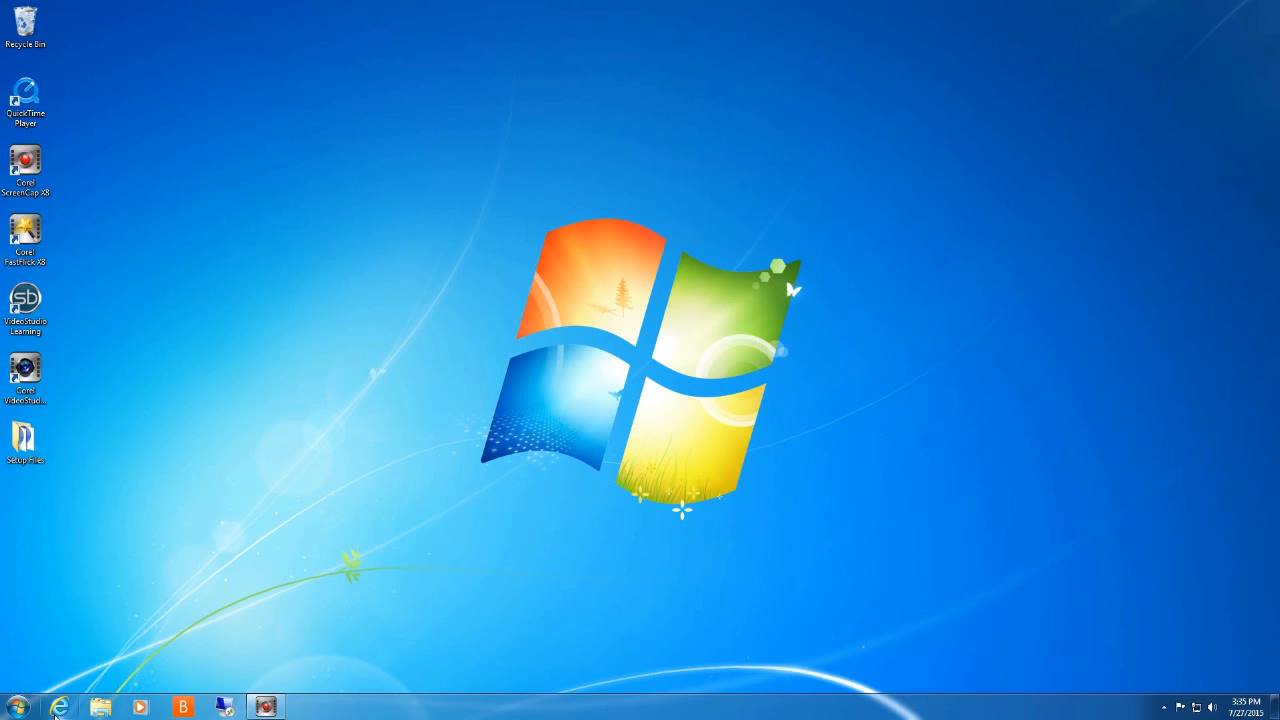
left_click(59, 708)
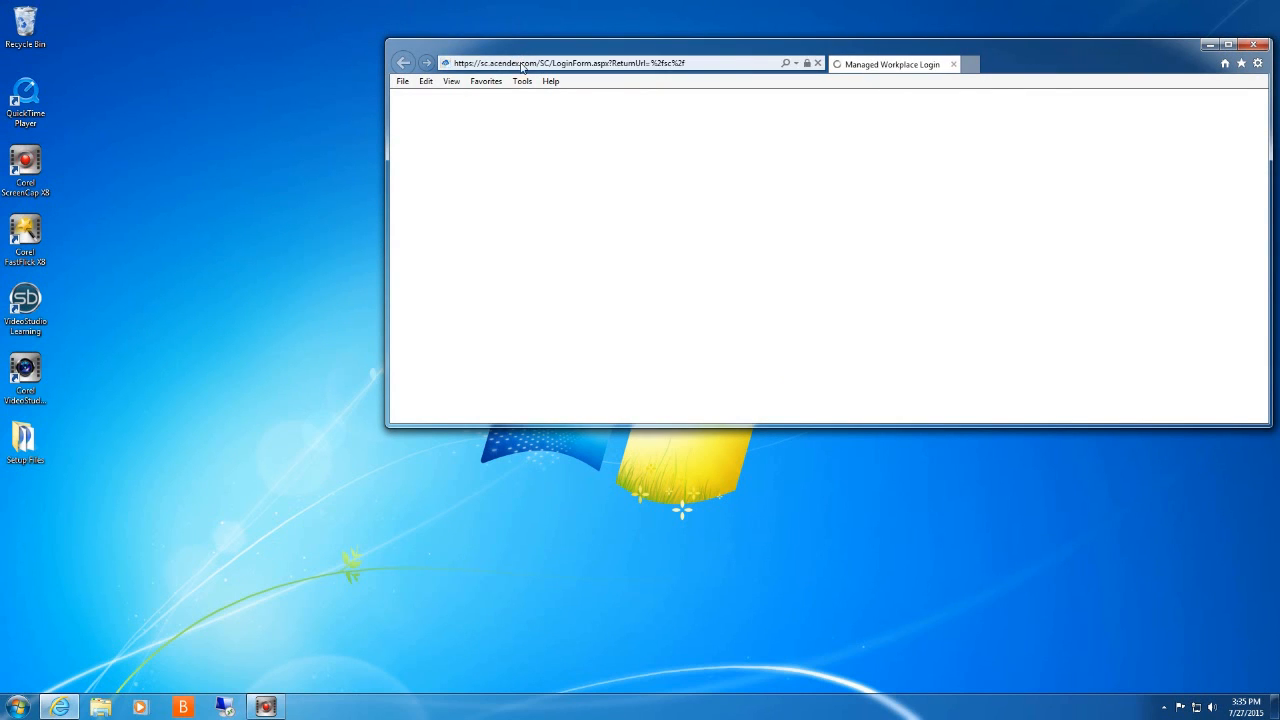
left_click(1228, 46)
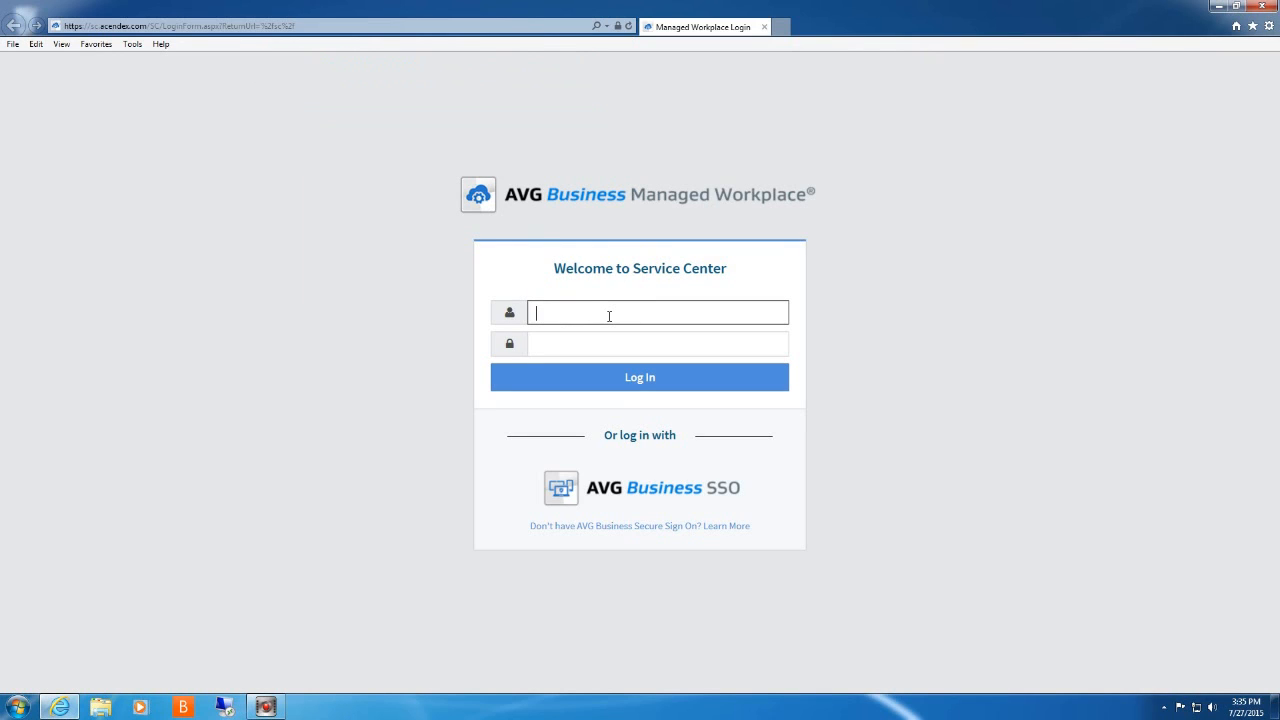
type("jonathan")
key("Tab")
type("••••••")
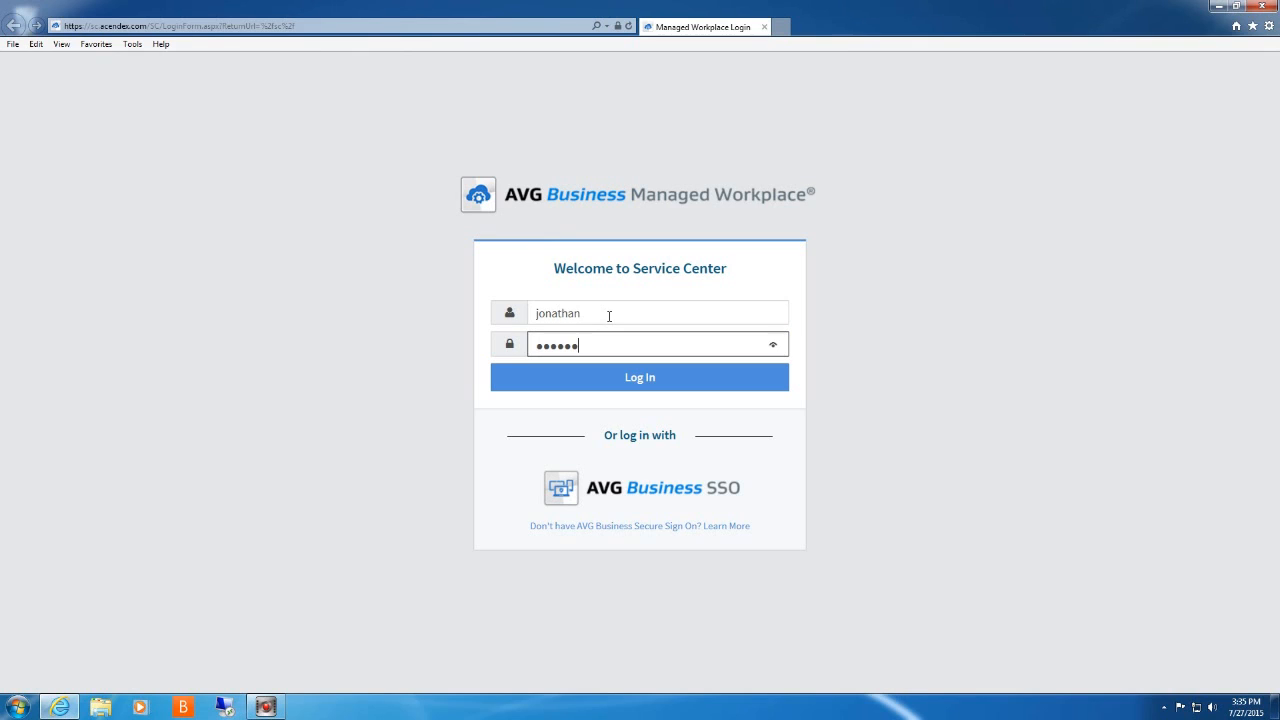
key("Return")
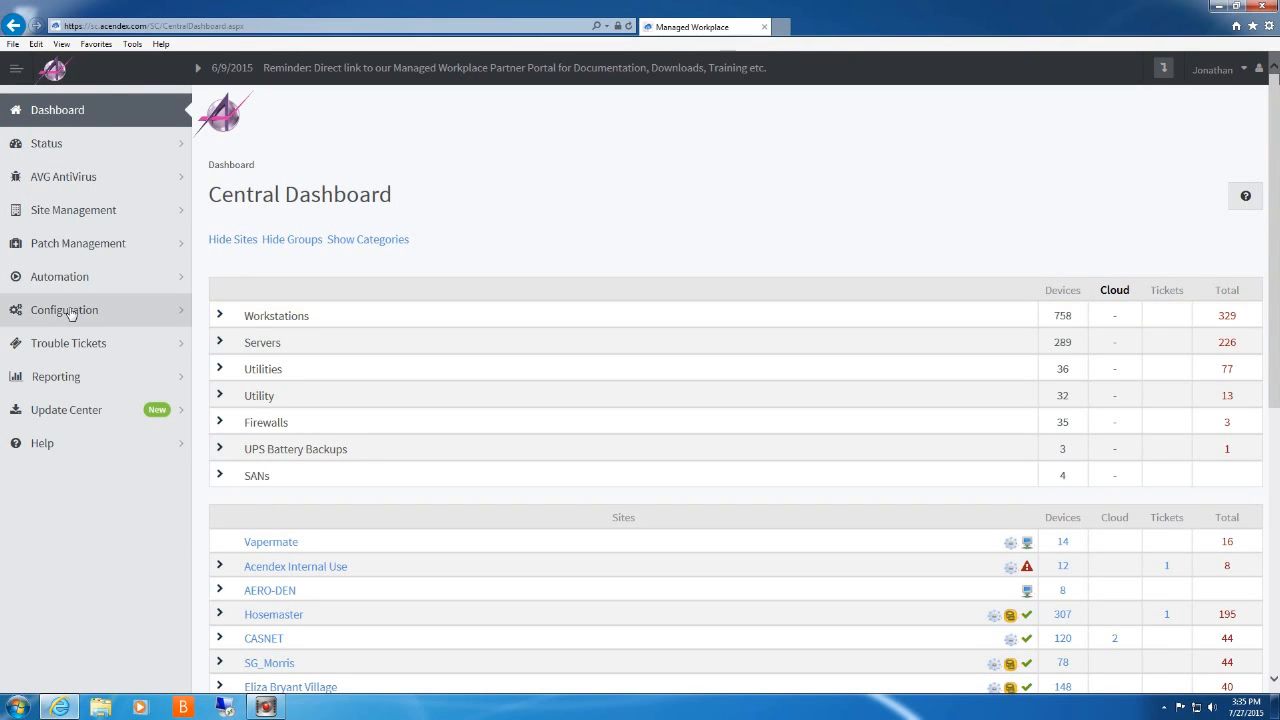
Open the Montefiore site from the Sites list under Site Management
left_click(88, 211)
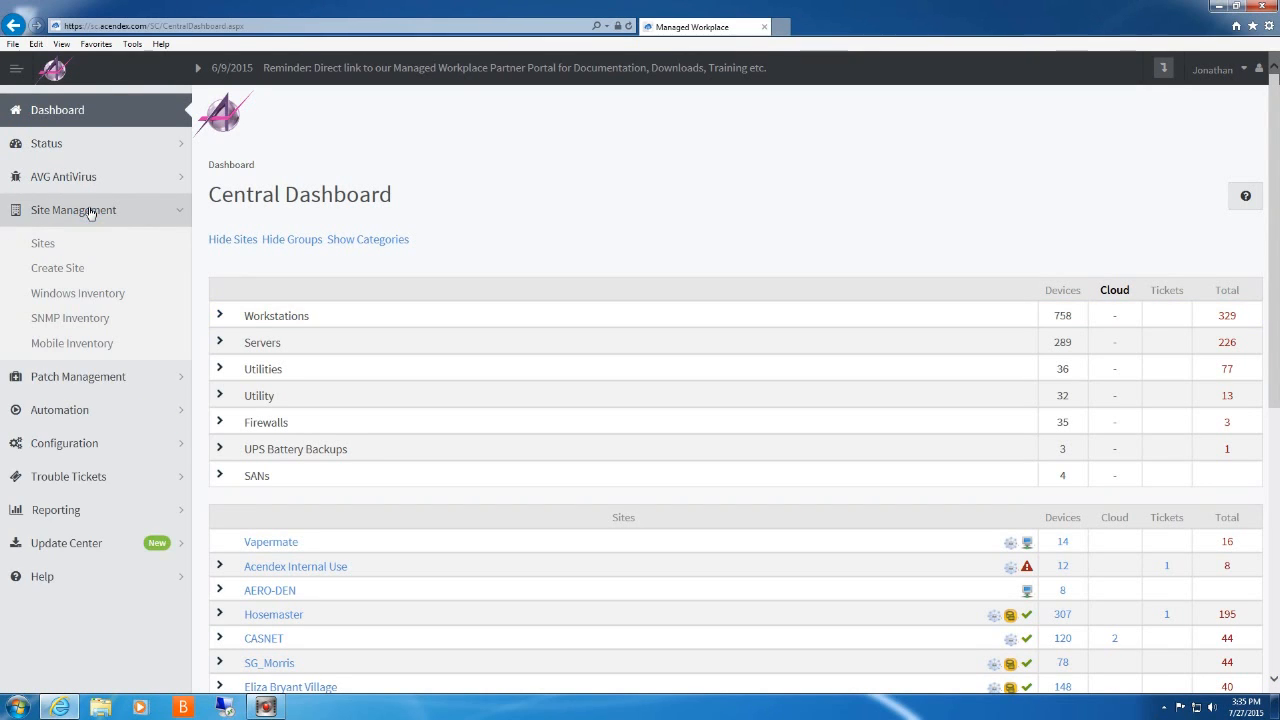
left_click(44, 245)
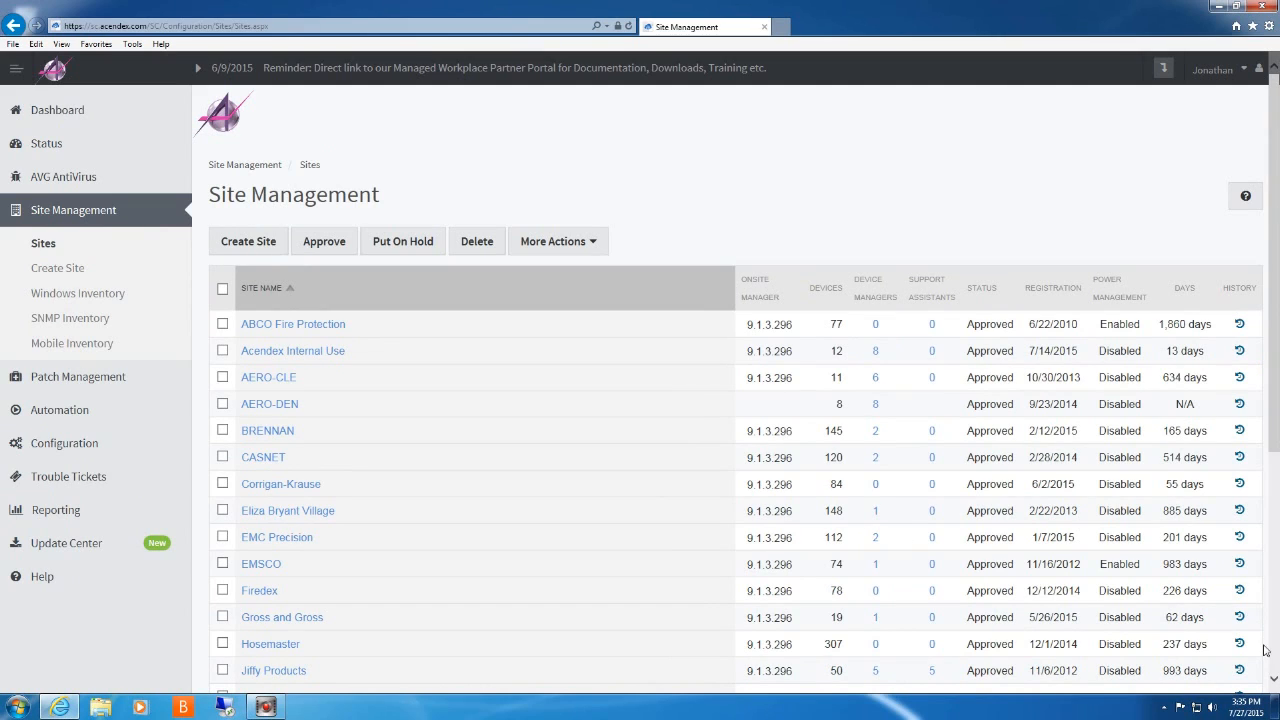
left_click(1274, 660)
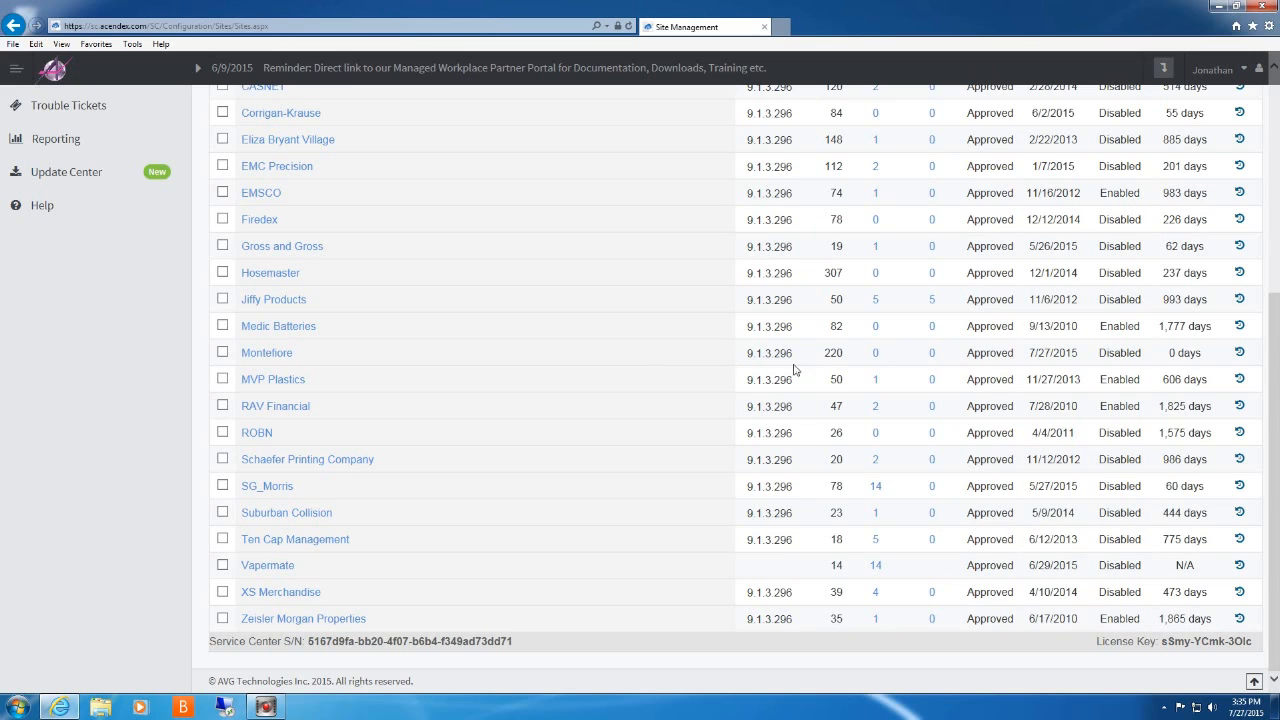
left_click(266, 353)
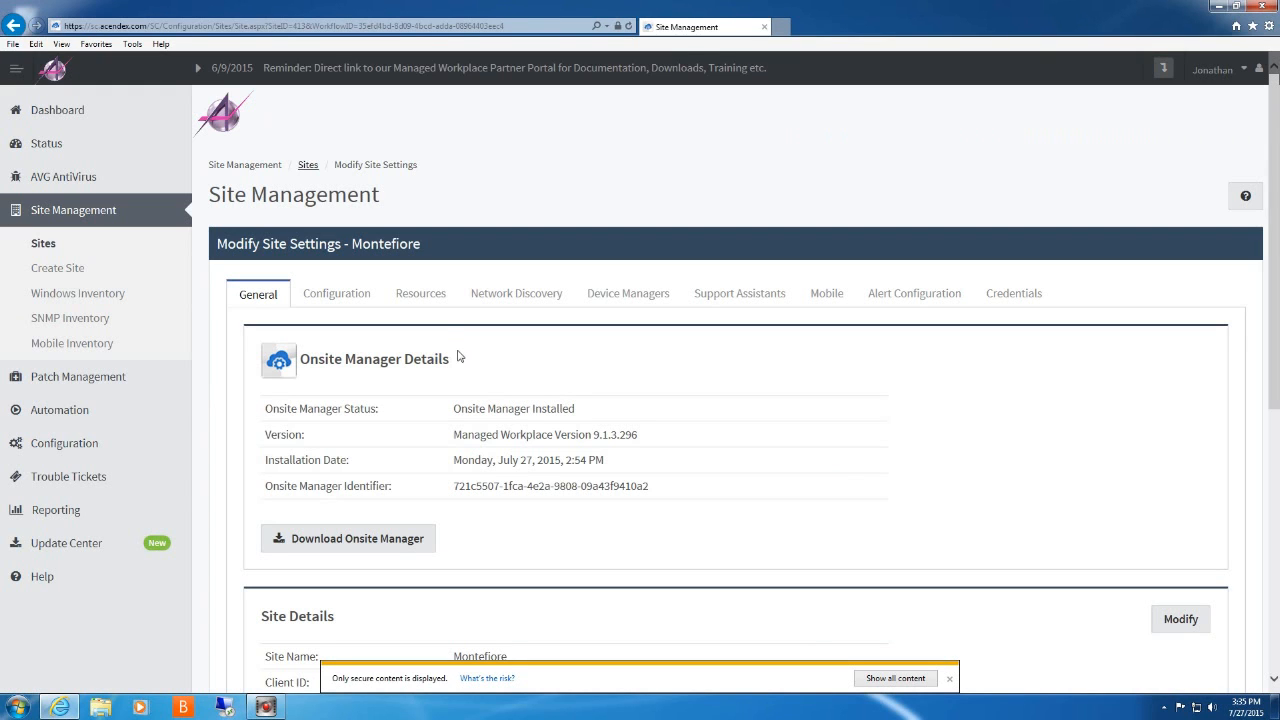
left_click(922, 680)
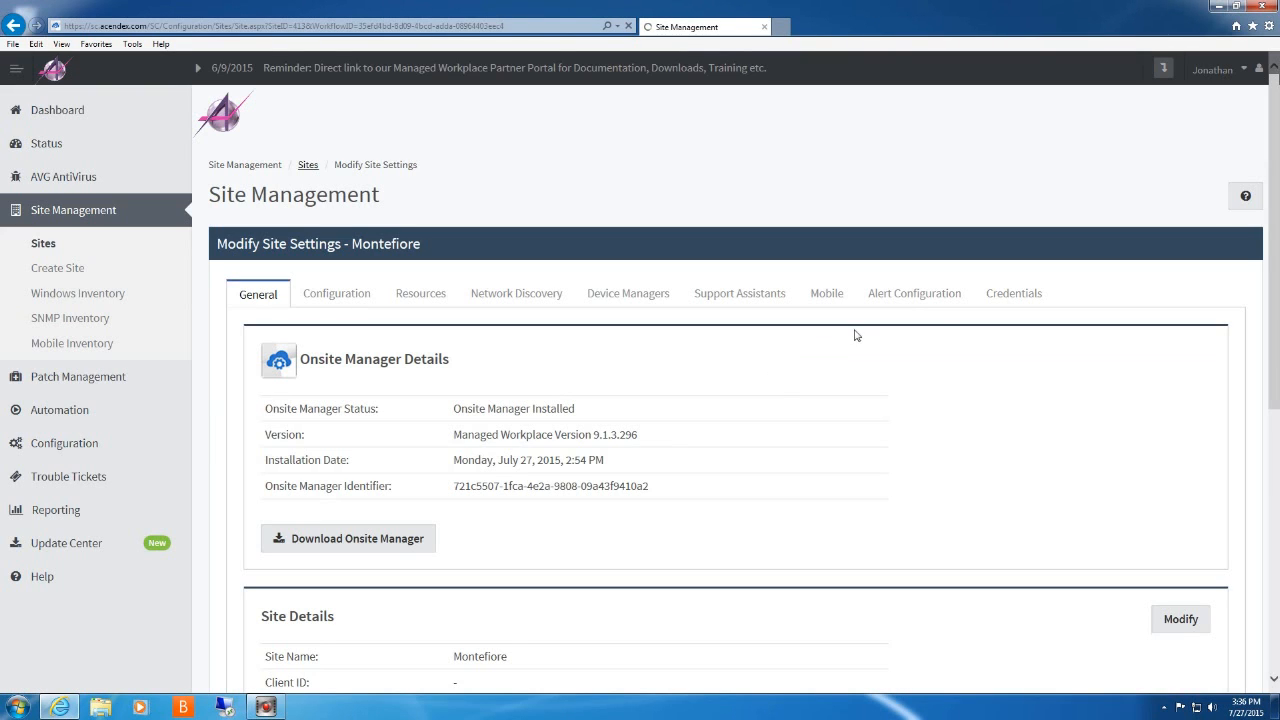
left_click(1013, 297)
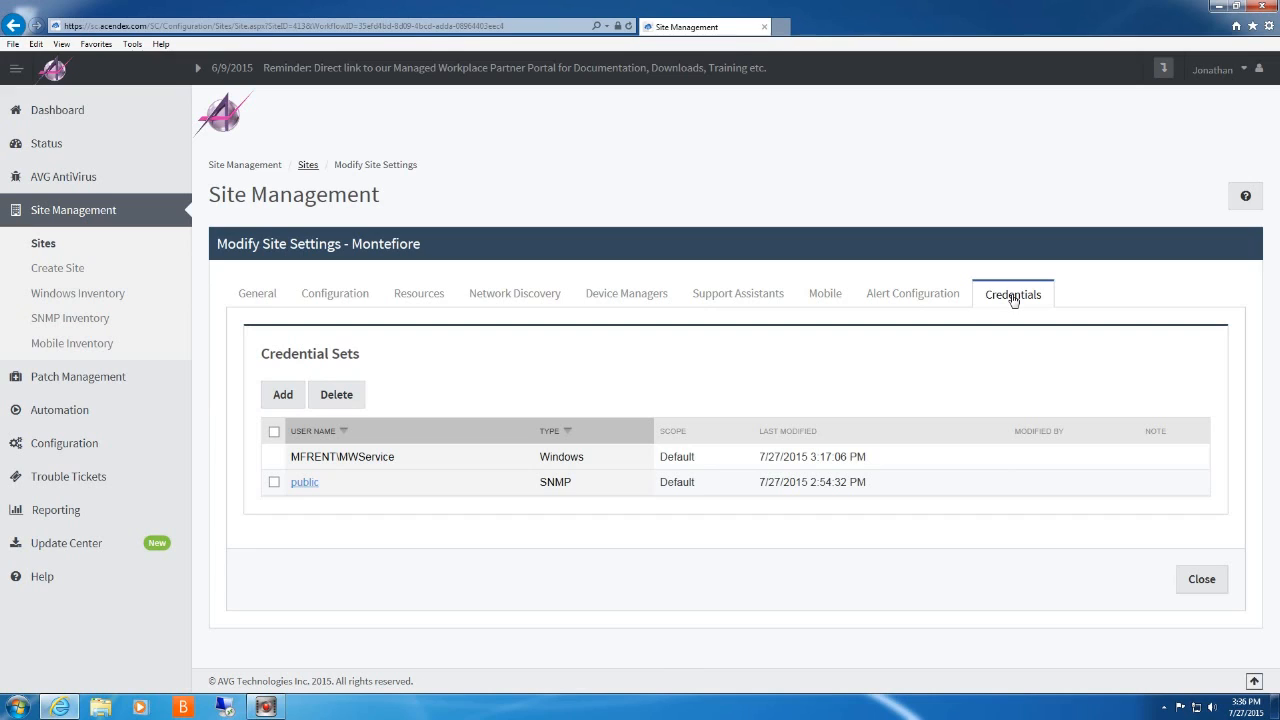
left_click(304, 484)
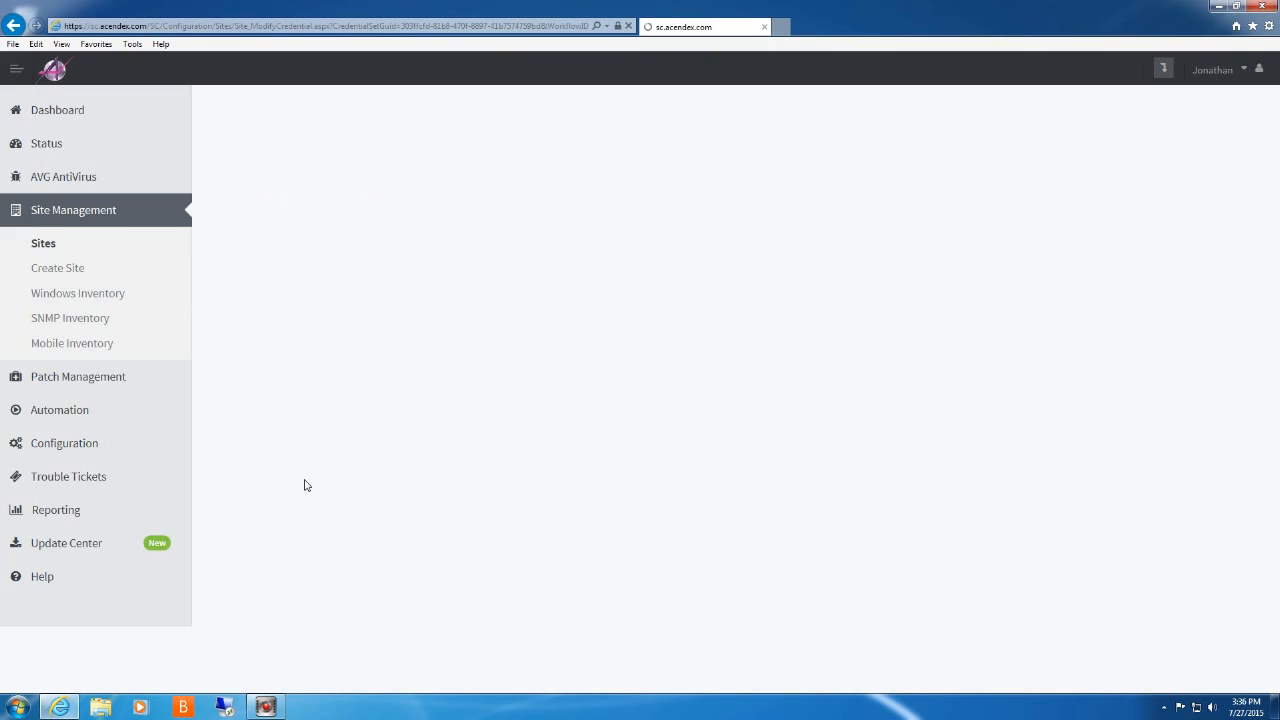
left_click(553, 427)
left_click_drag(452, 428, 434, 432)
type("LP")
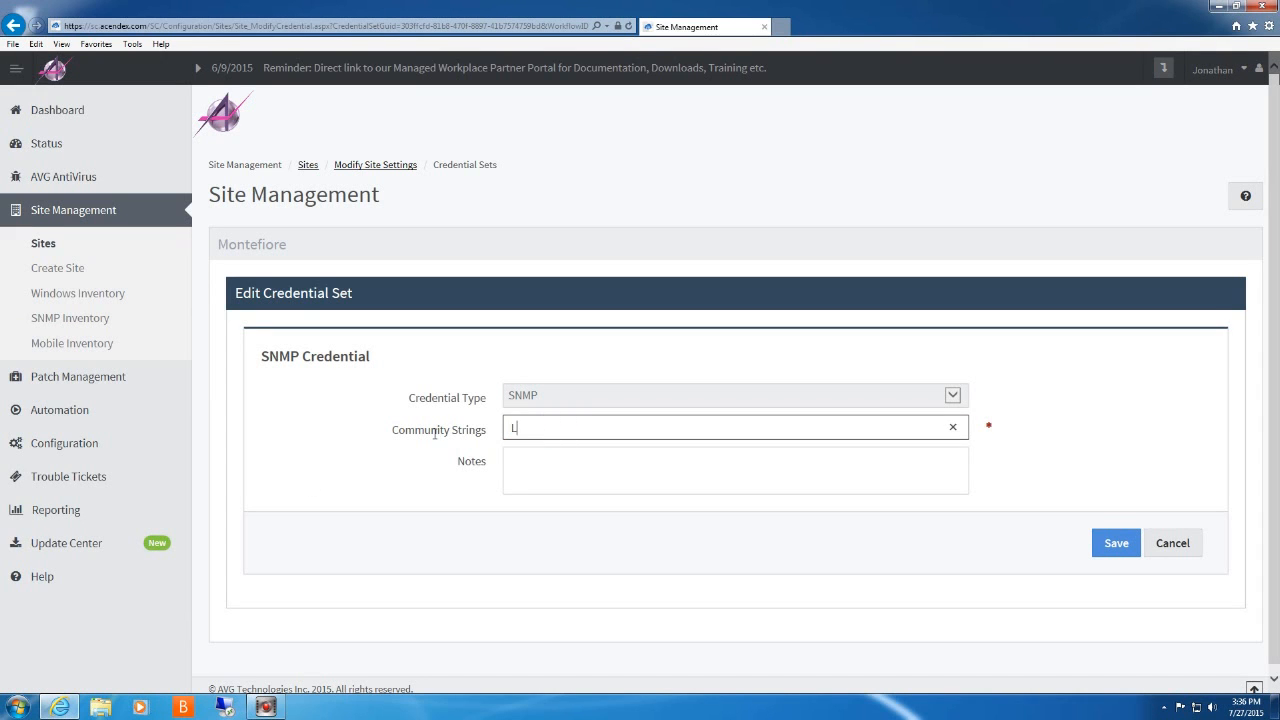
type("I")
left_click(1115, 549)
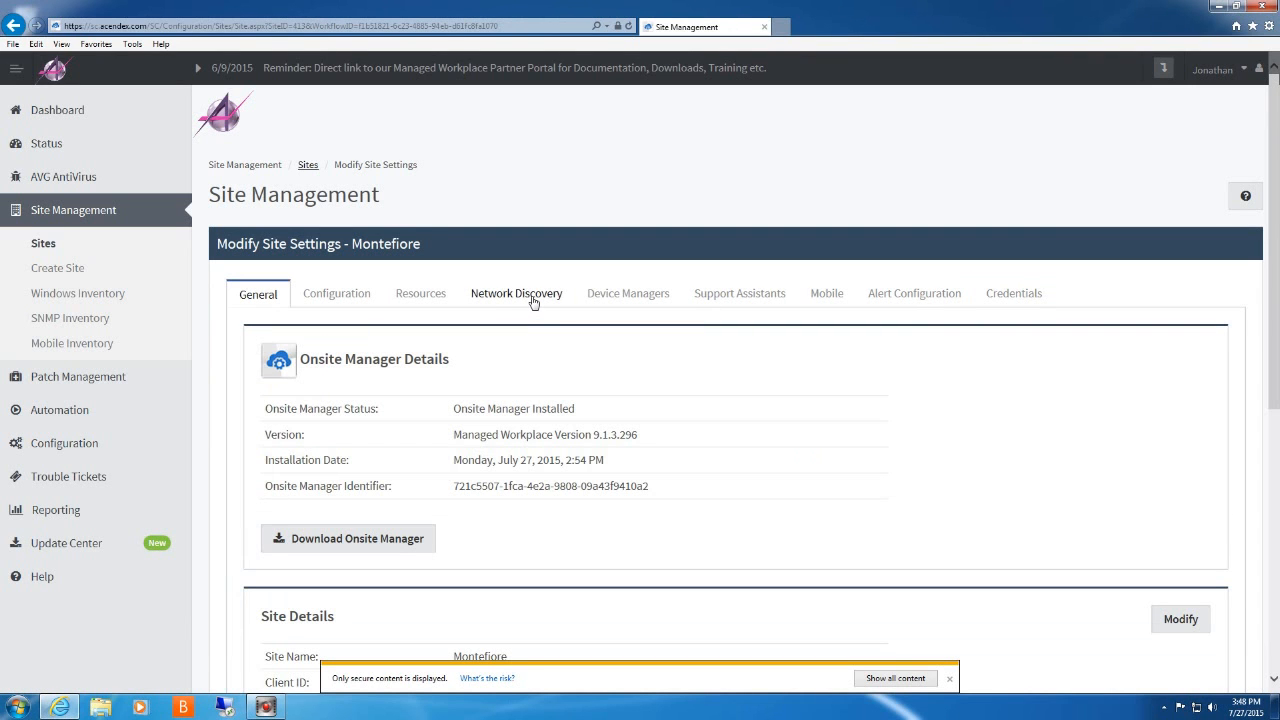
Delete the 10.16.10.11 /16 subnet scan from Montefiore's network discovery settings
left_click(533, 296)
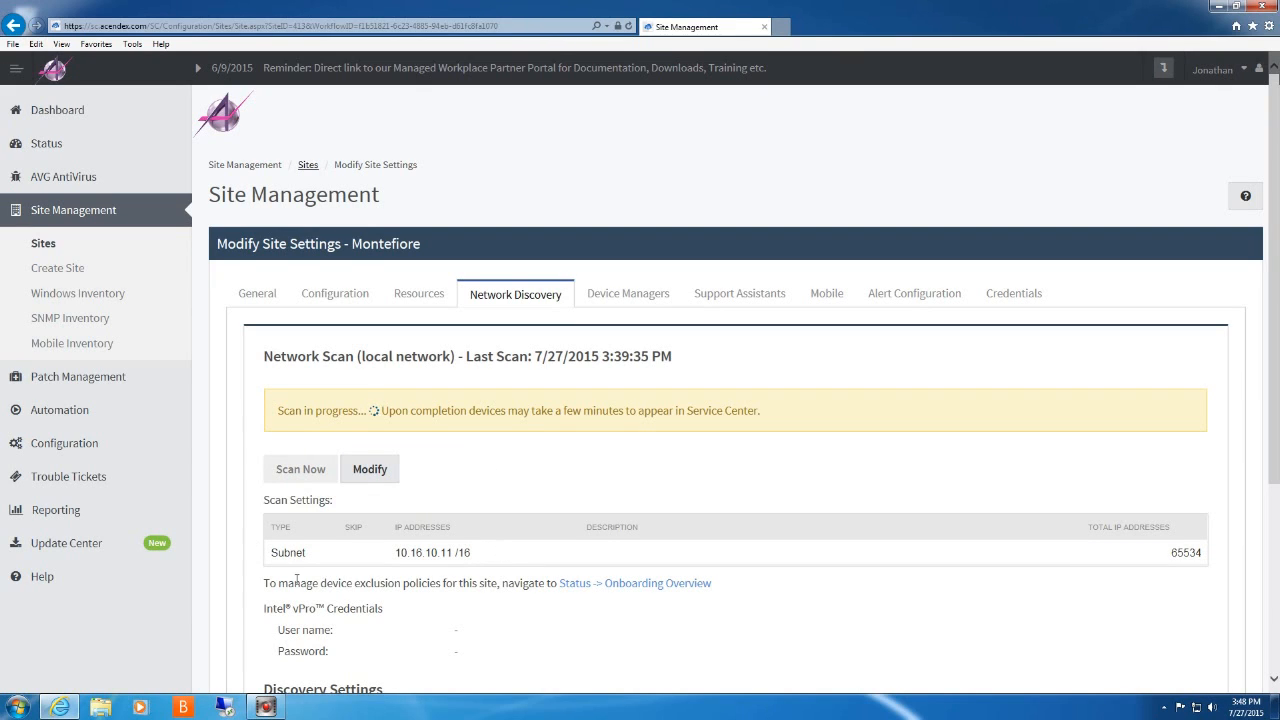
left_click(380, 469)
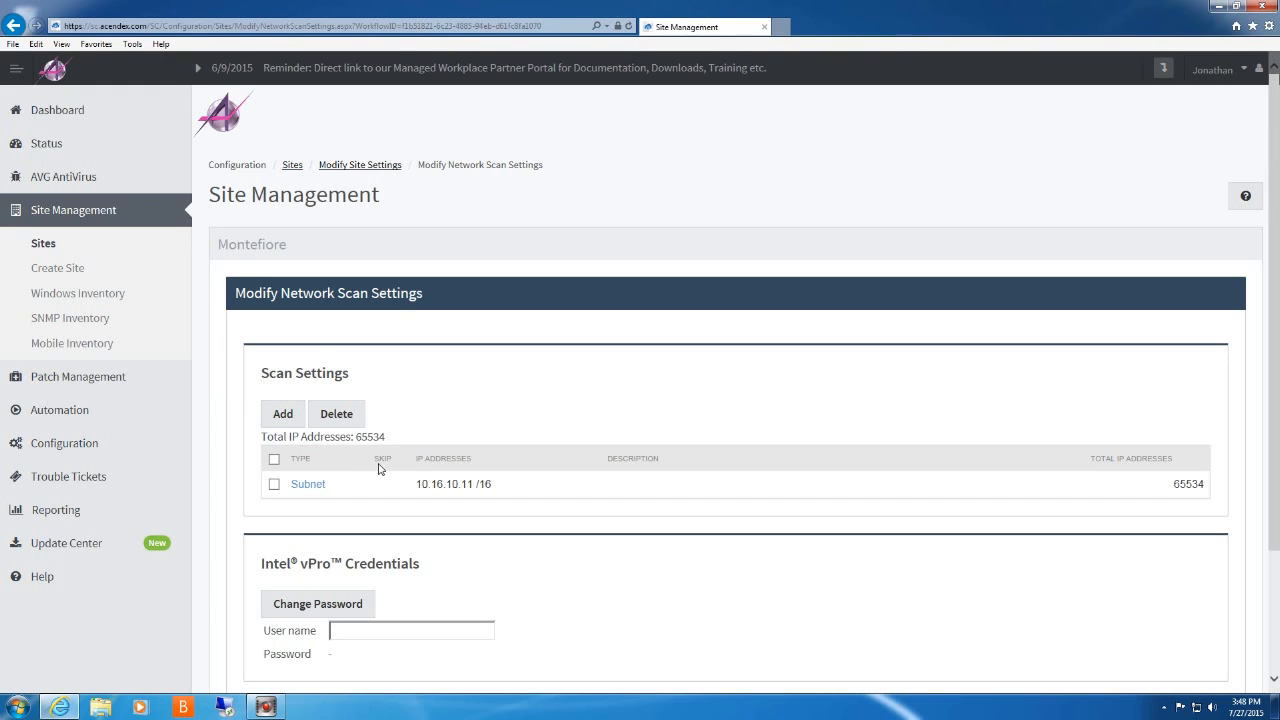
left_click(274, 486)
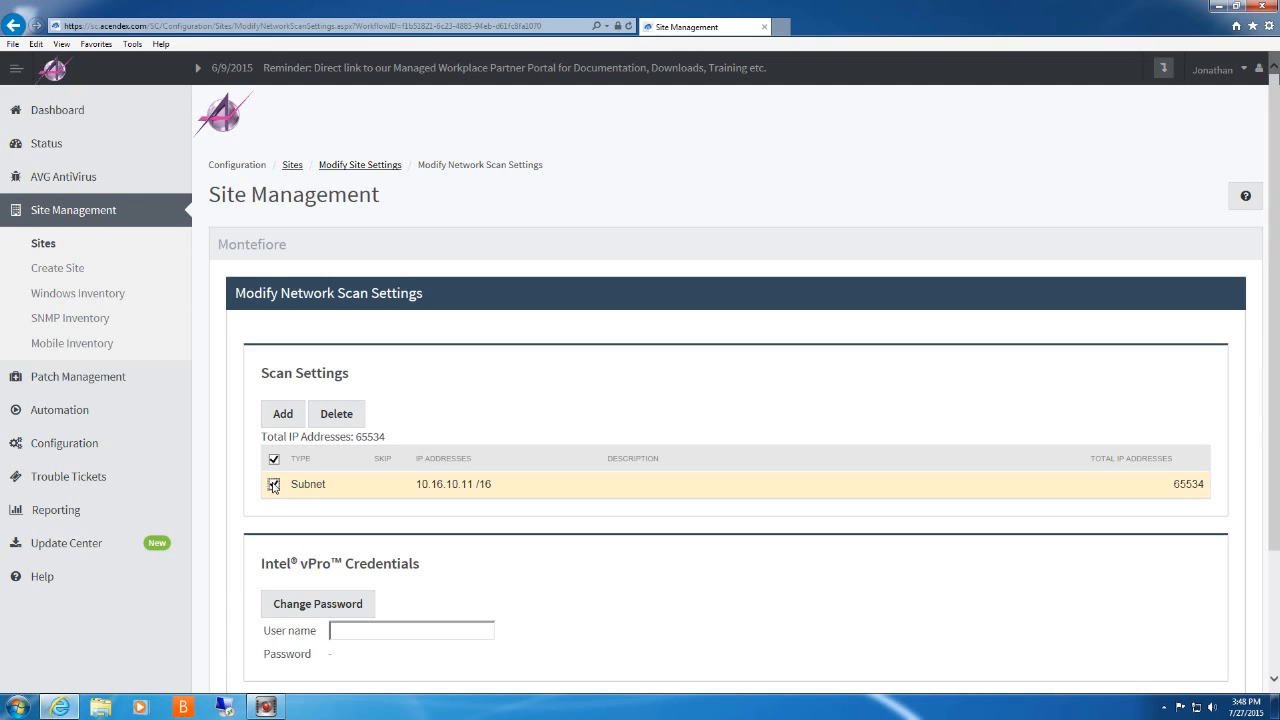
left_click(349, 416)
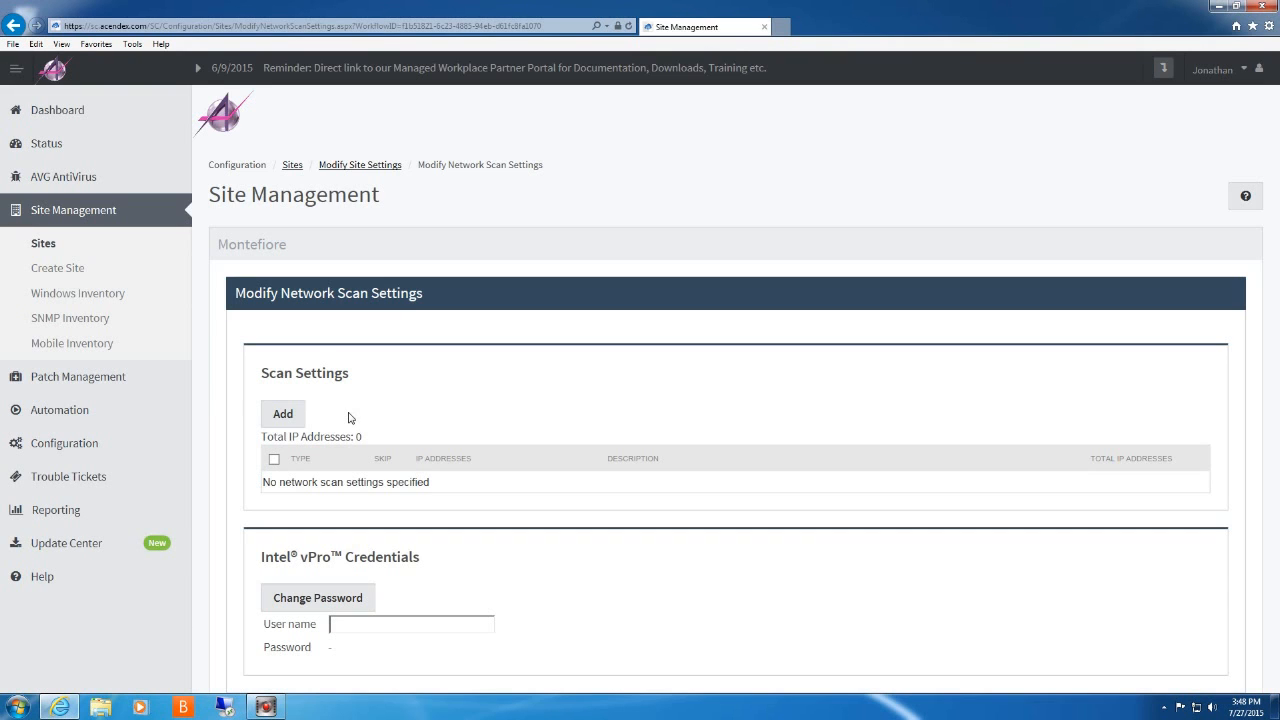
Add an IP range scan from 192.168.2.1 to 192.168.2.254
left_click(288, 415)
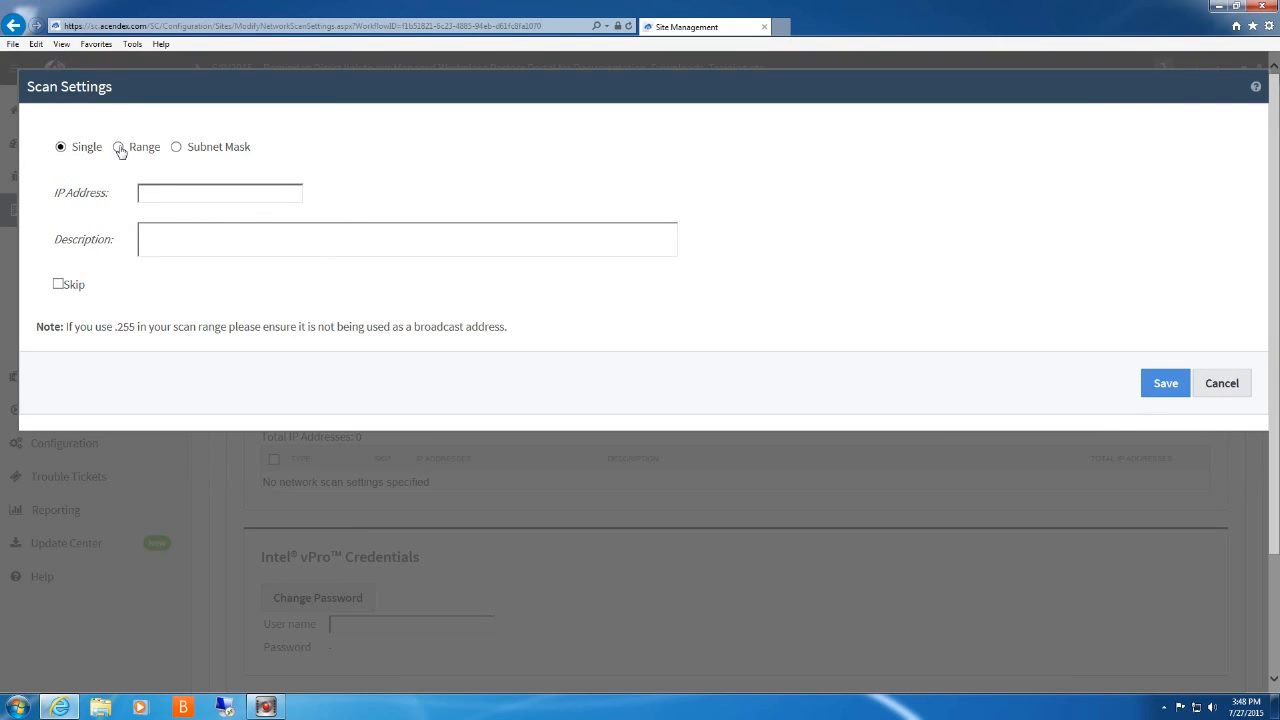
left_click(118, 147)
left_click(166, 191)
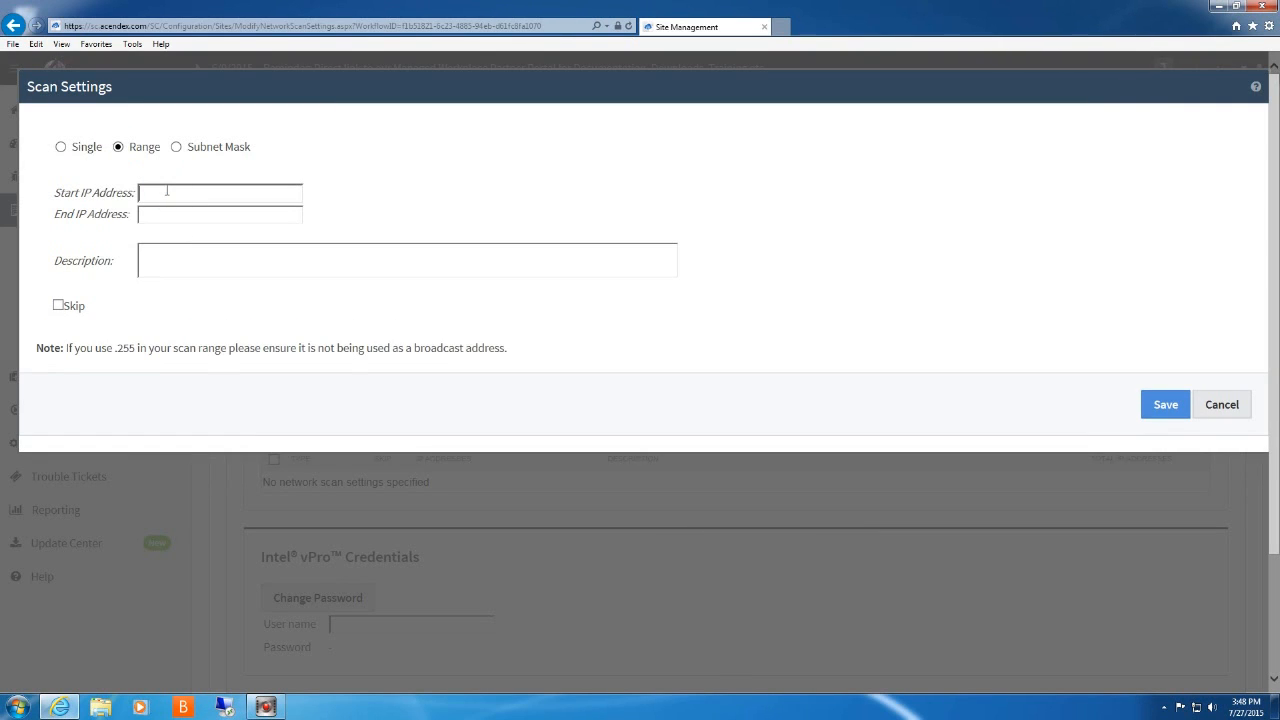
type("192.168.2.1")
key("Tab")
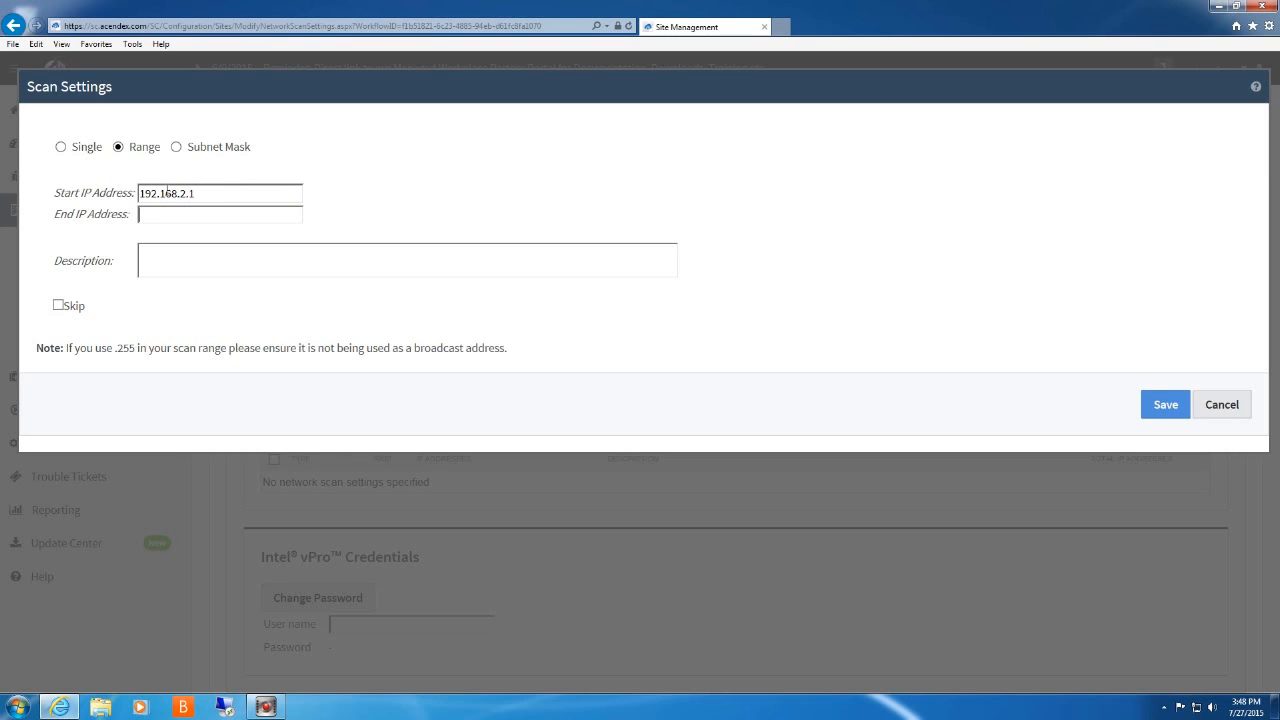
type("192.168.2.254")
left_click(1165, 407)
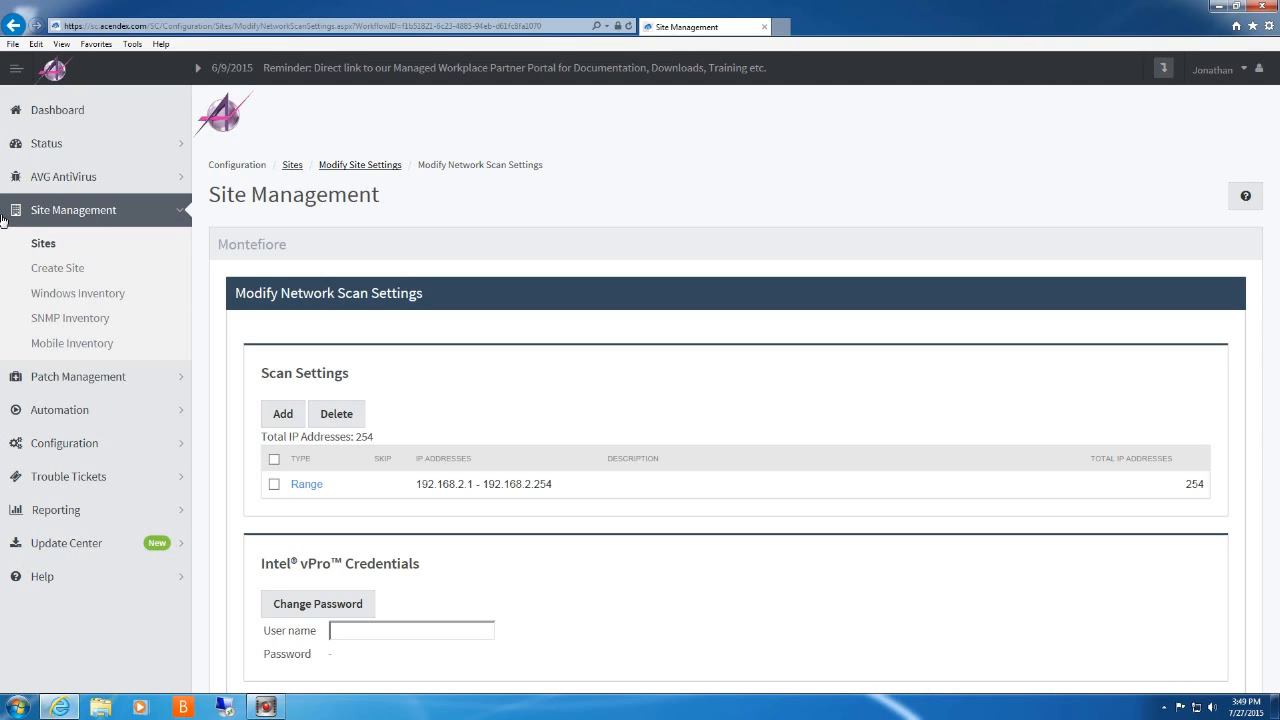
Add a second IP range scan from 172.16.10.1 to 172.16.10.254
left_click(282, 422)
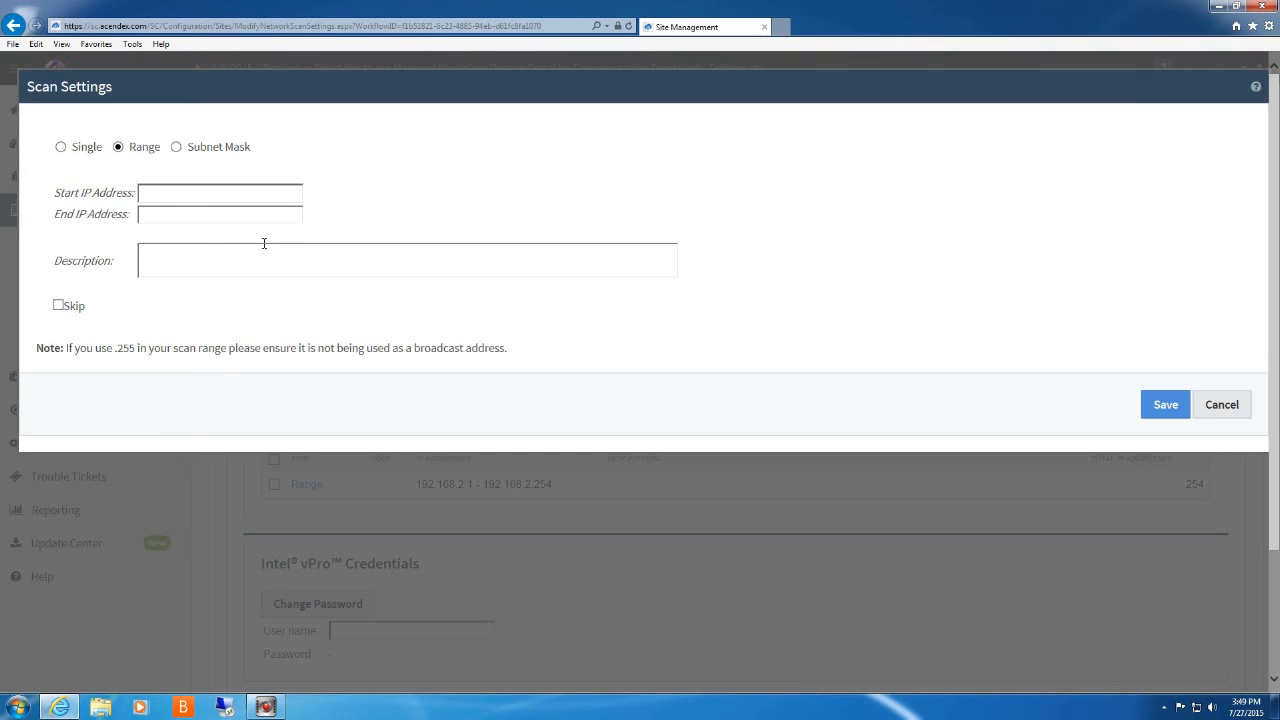
left_click(162, 192)
type("172.16.10.1")
key("Tab")
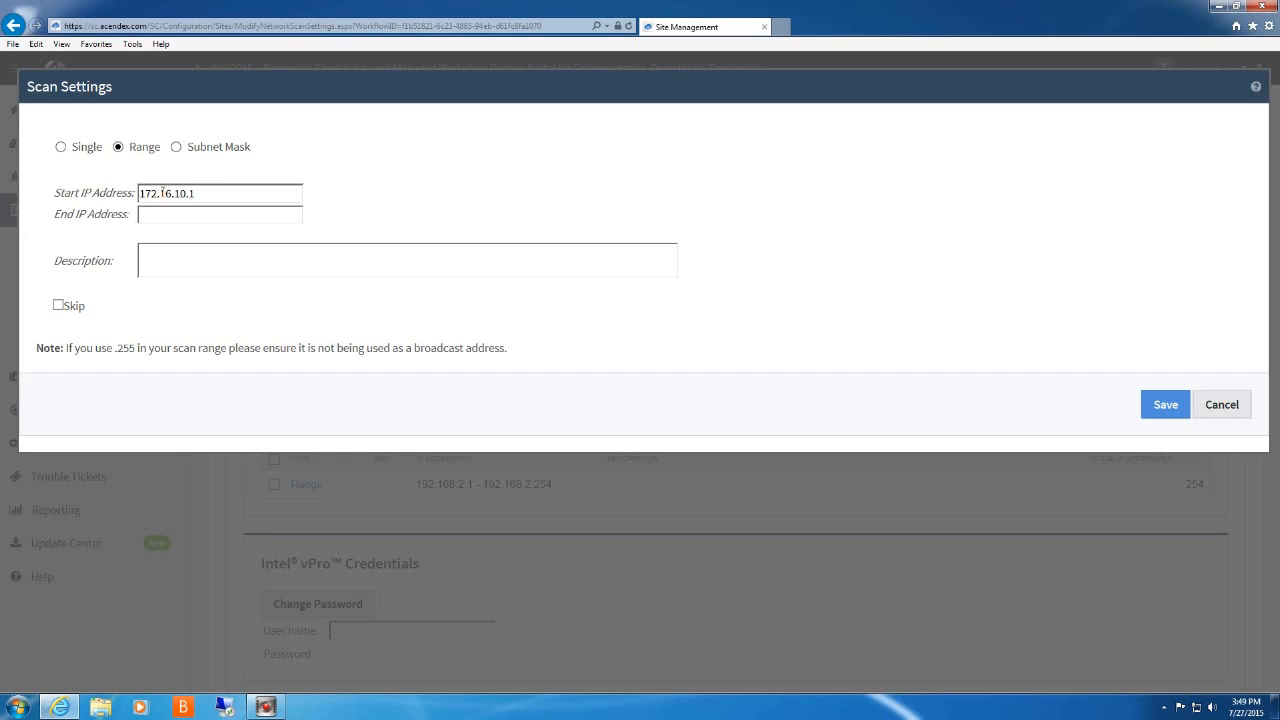
type("172.16.10.254")
left_click(279, 253)
left_click(1160, 404)
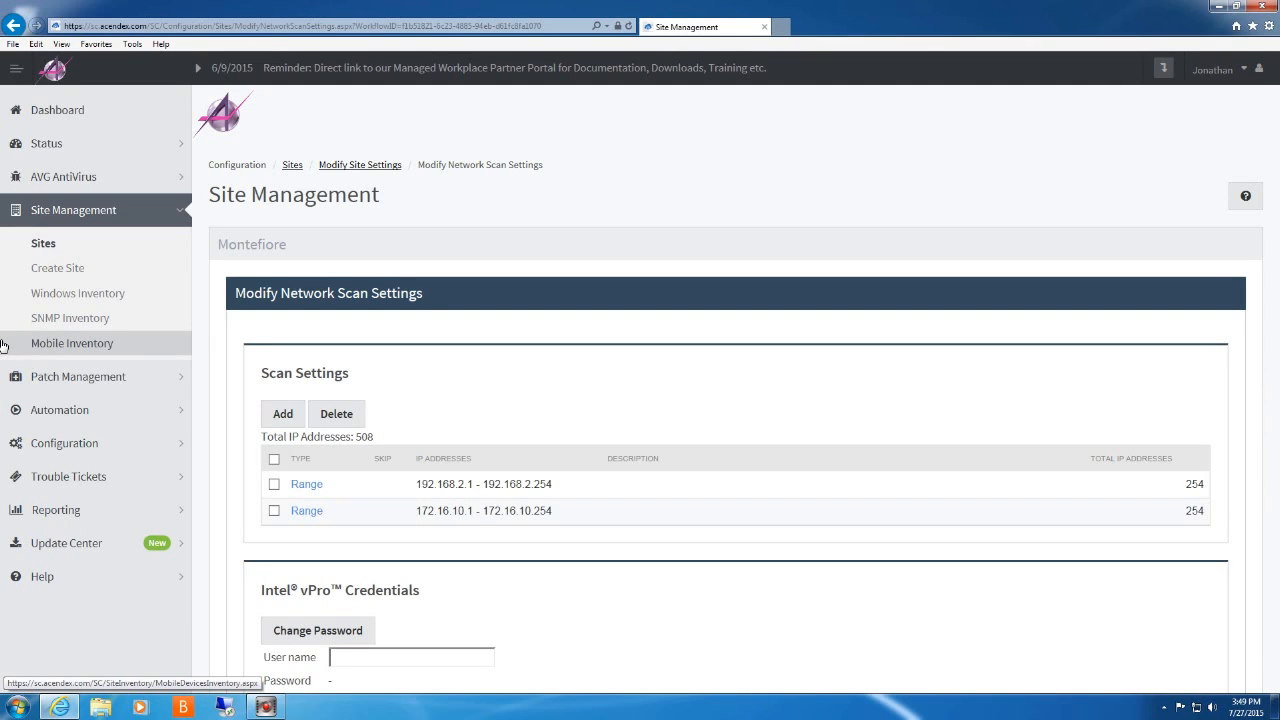
Add a scan range from 10.16.10.1 to 10.16.10.254
left_click(277, 420)
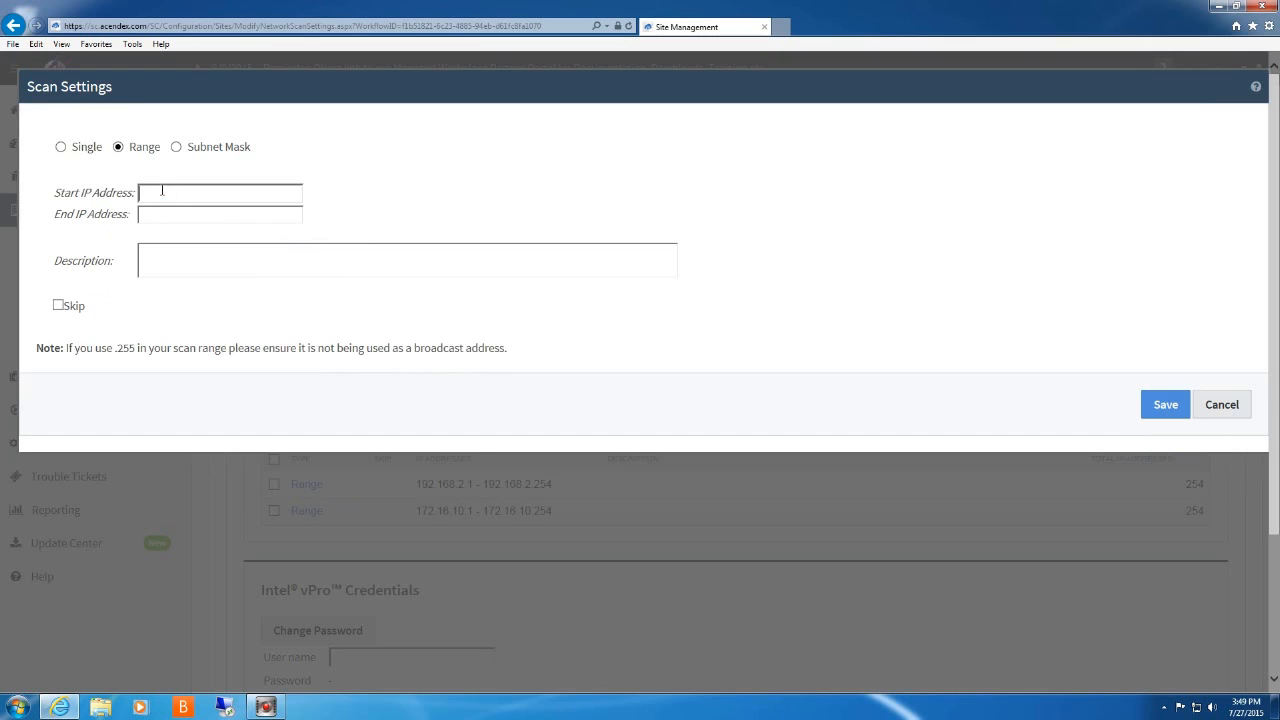
type("10.16.10.1")
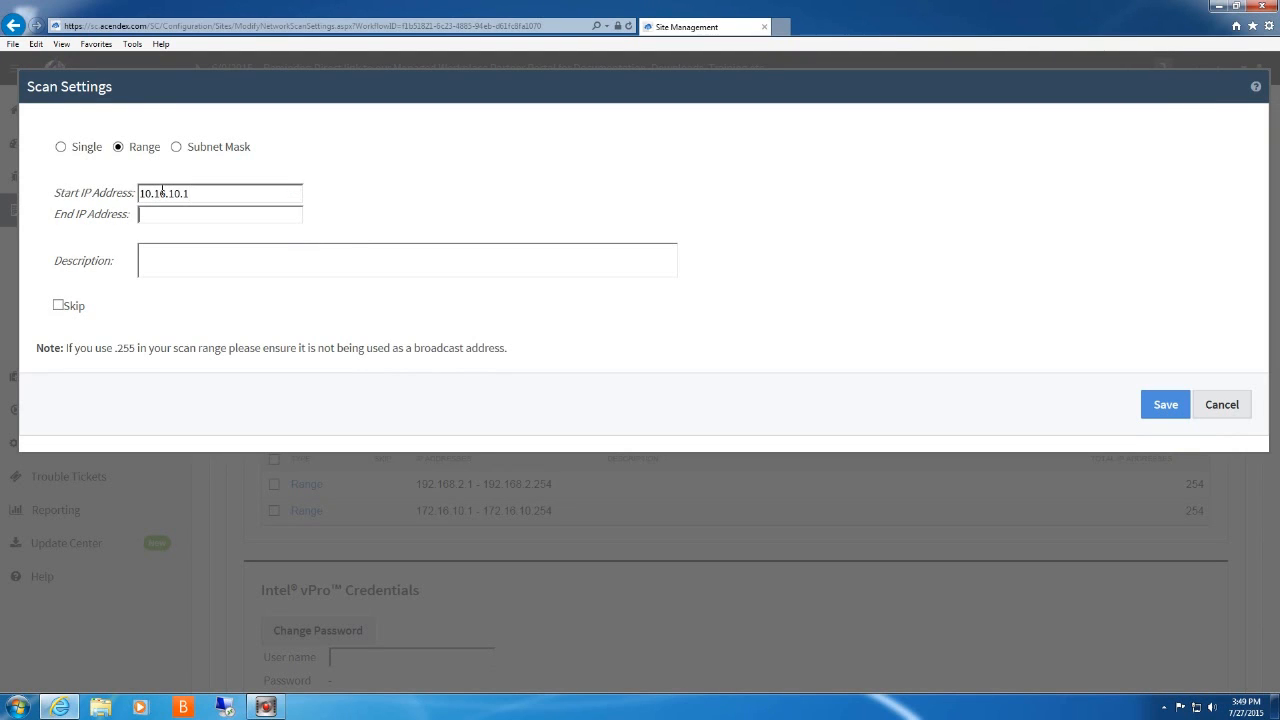
key("Tab")
type("10.16.10.254")
left_click(225, 254)
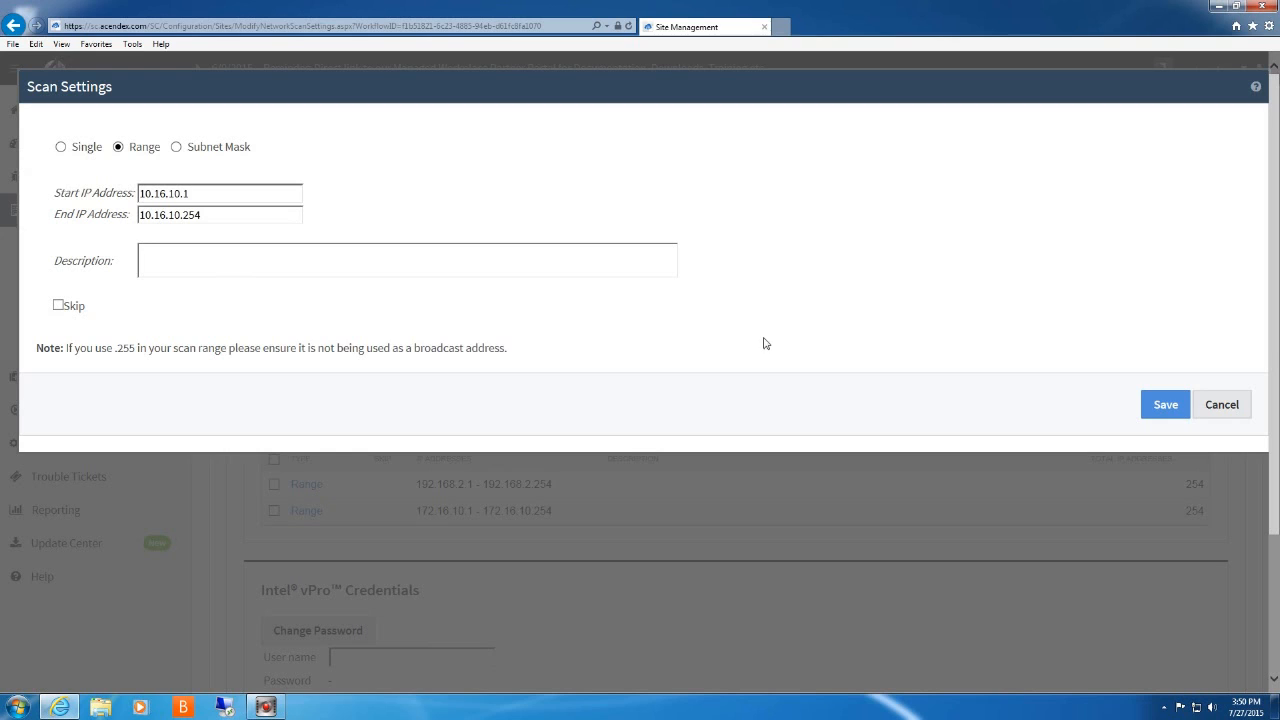
left_click(1166, 405)
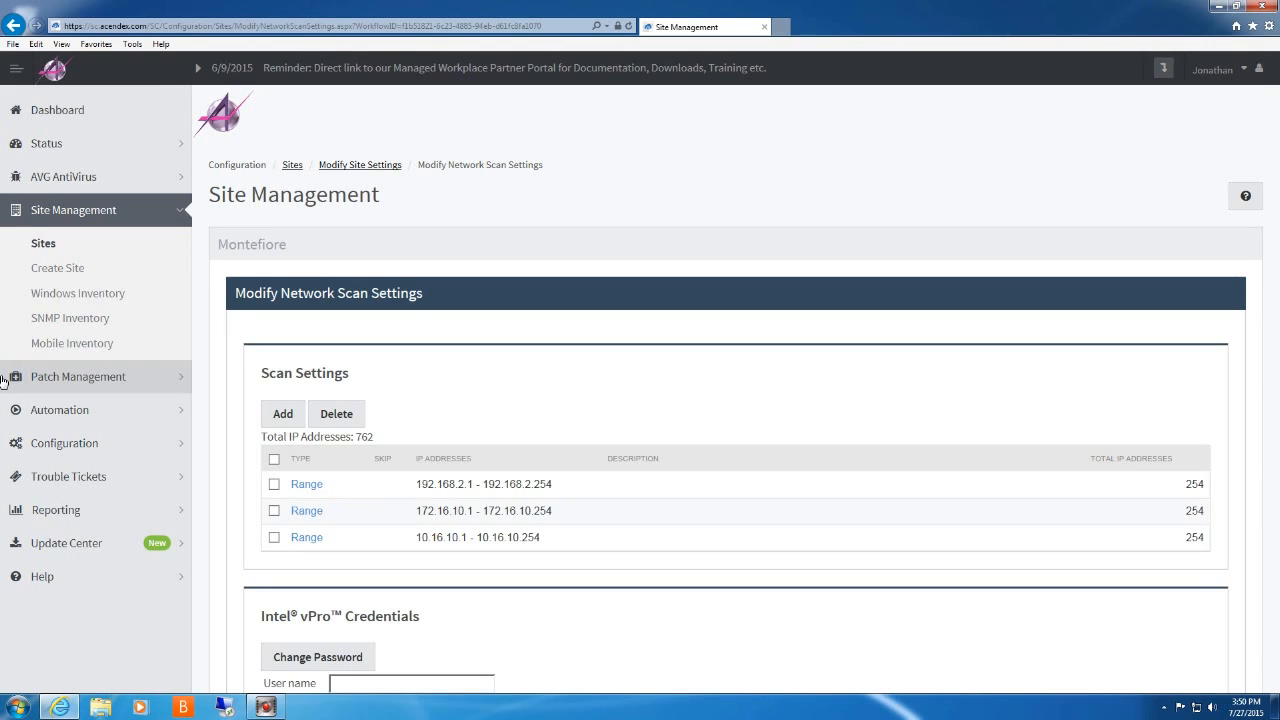
Add a scan range from 10.16.5.1 to 10.16.5.254
left_click(286, 415)
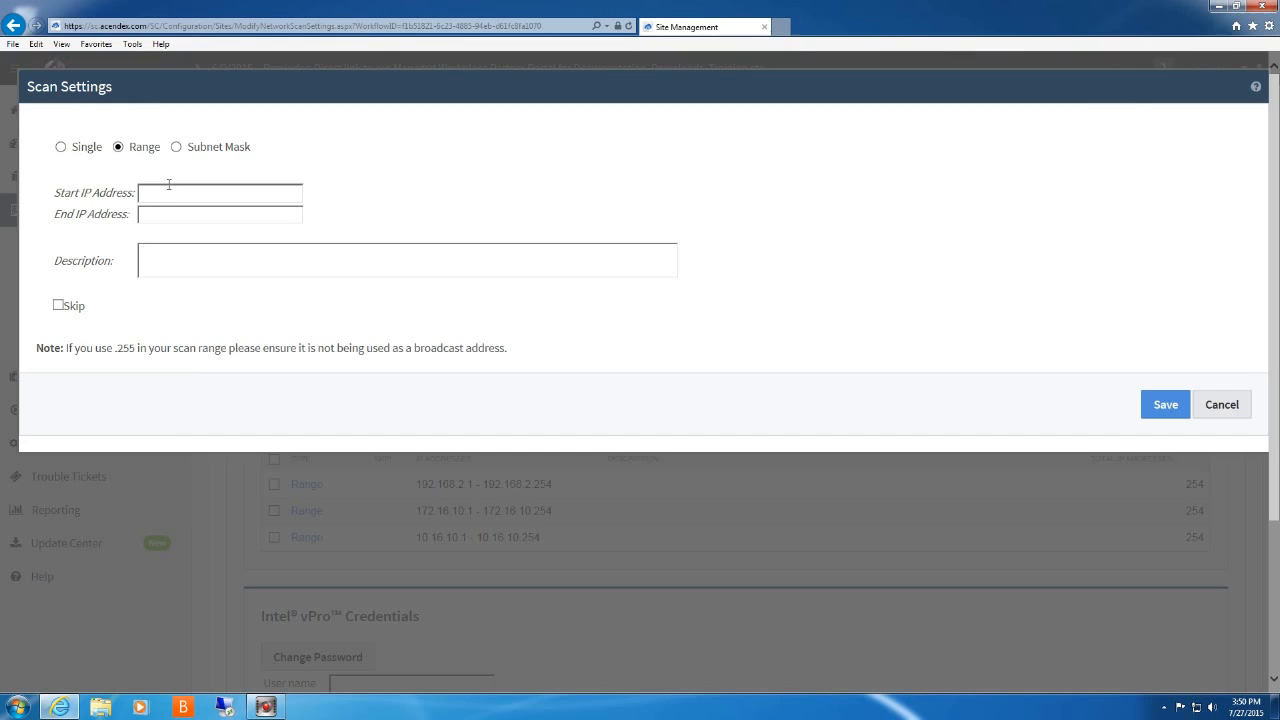
left_click(166, 191)
type("10.16.5.1")
key("Tab")
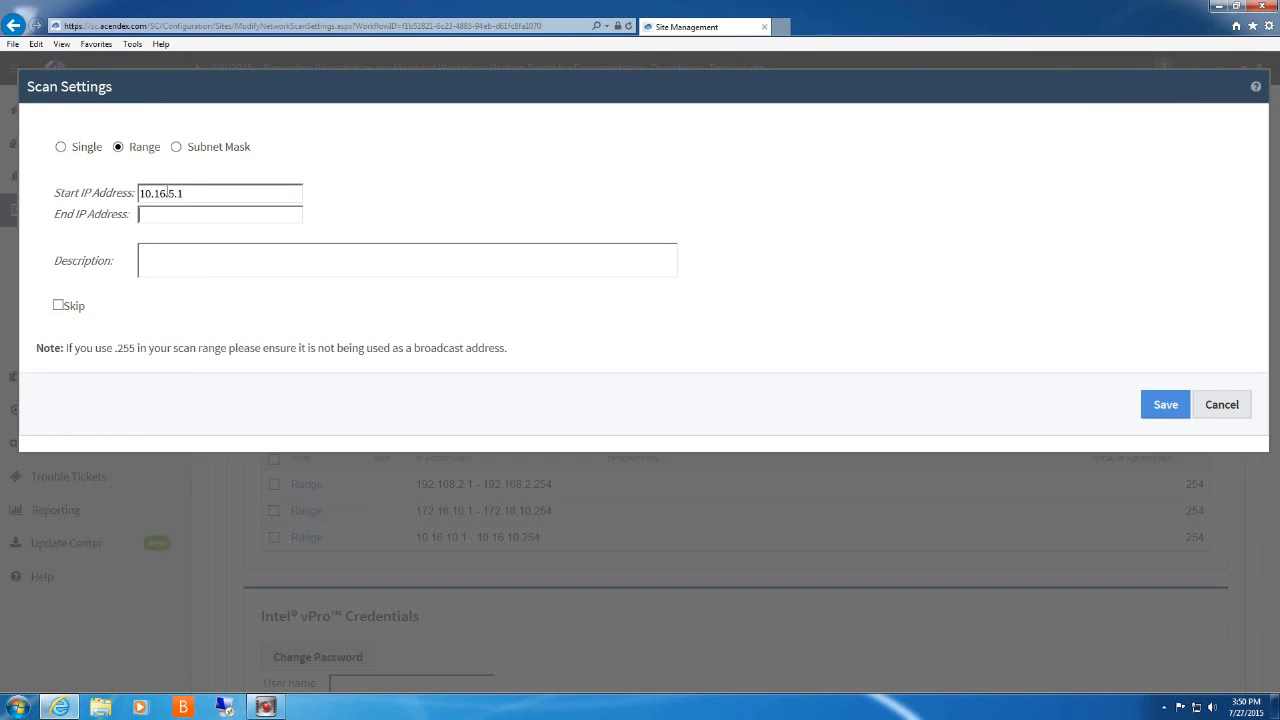
type("10.16.5.254")
left_click(376, 259)
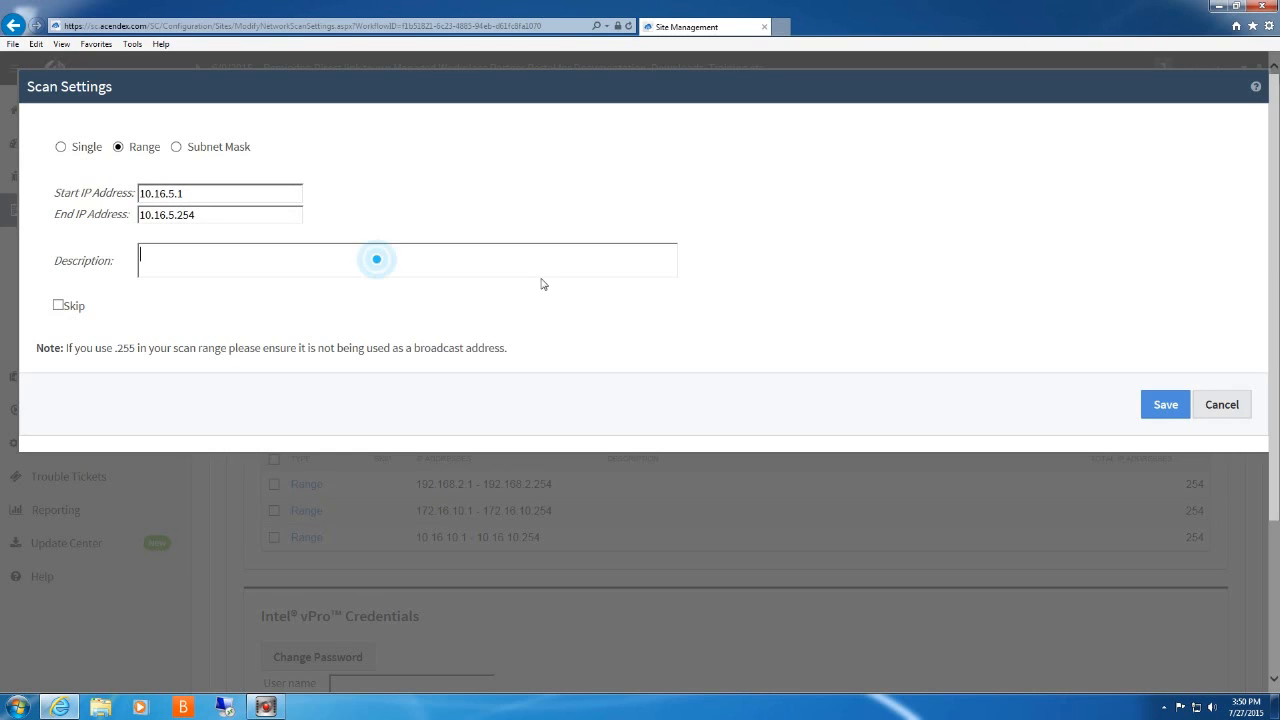
left_click(1168, 404)
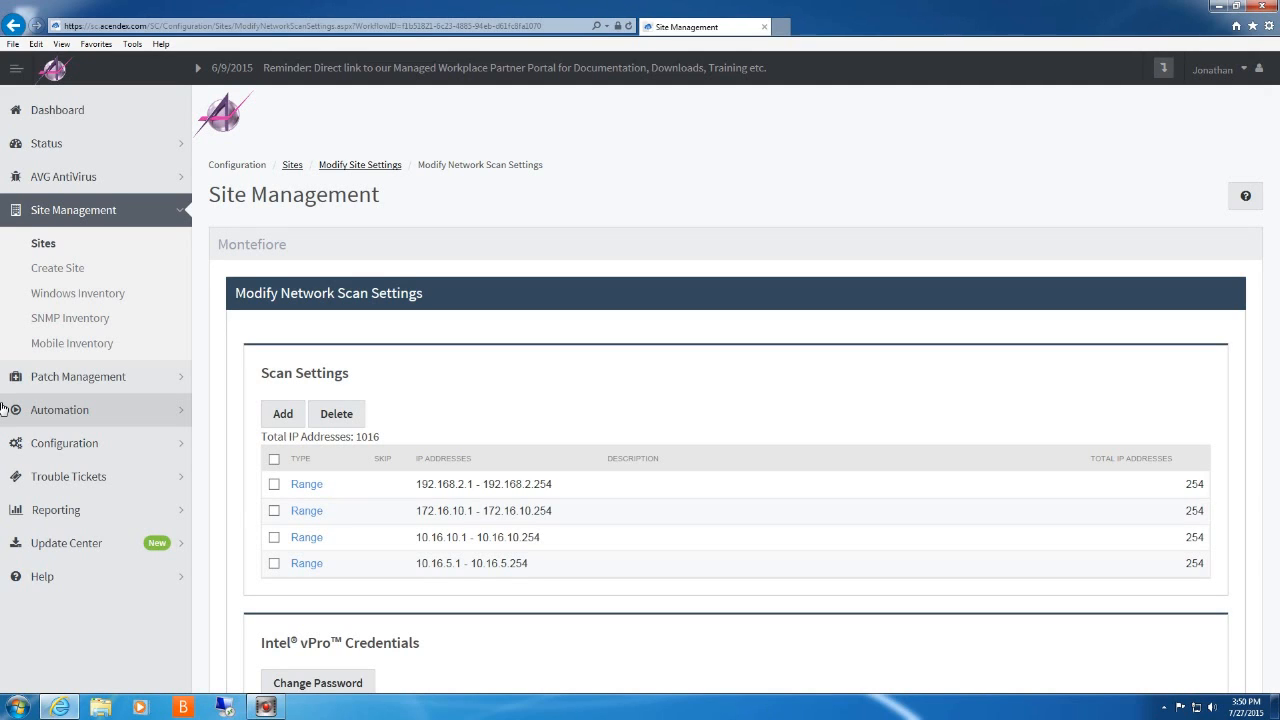
Add a fifth scan range from 10.16.3.1 to 10.16.3.254
left_click(284, 421)
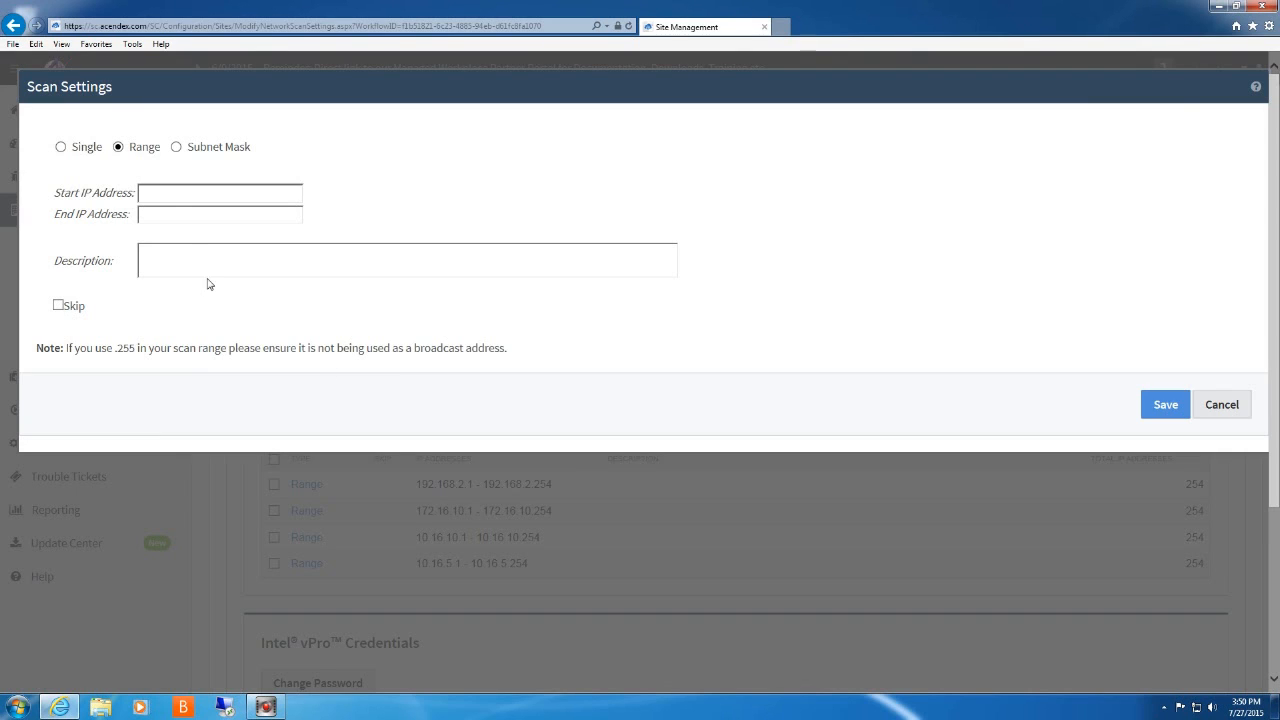
left_click(200, 192)
type("10.16.3.1")
key("Tab")
type("10.")
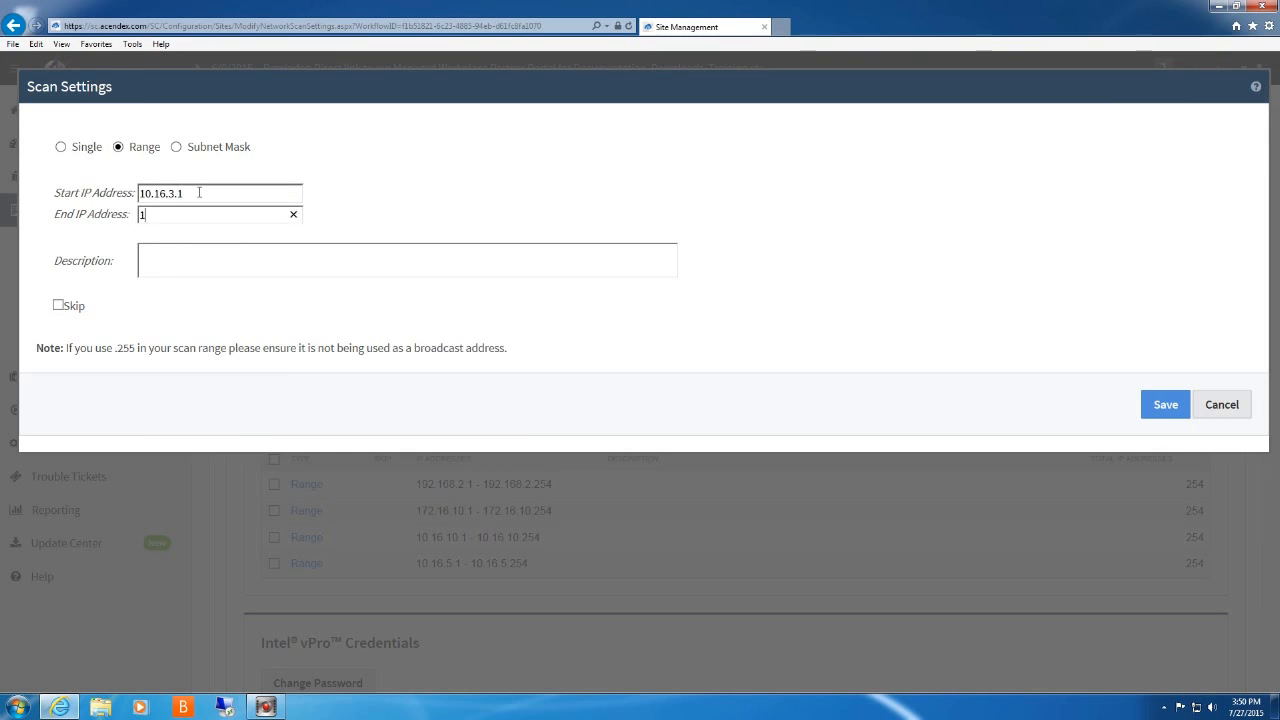
type("16.3.254")
left_click(1173, 406)
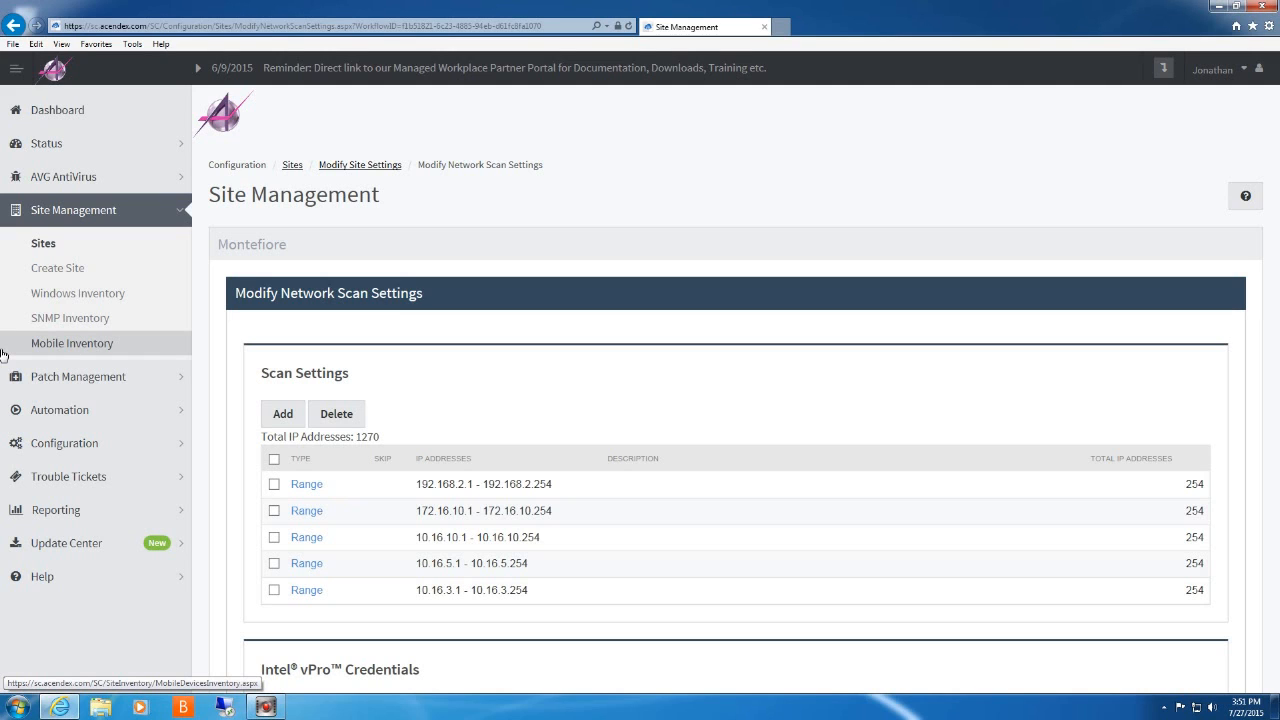
scroll(825, 520, "down", 3)
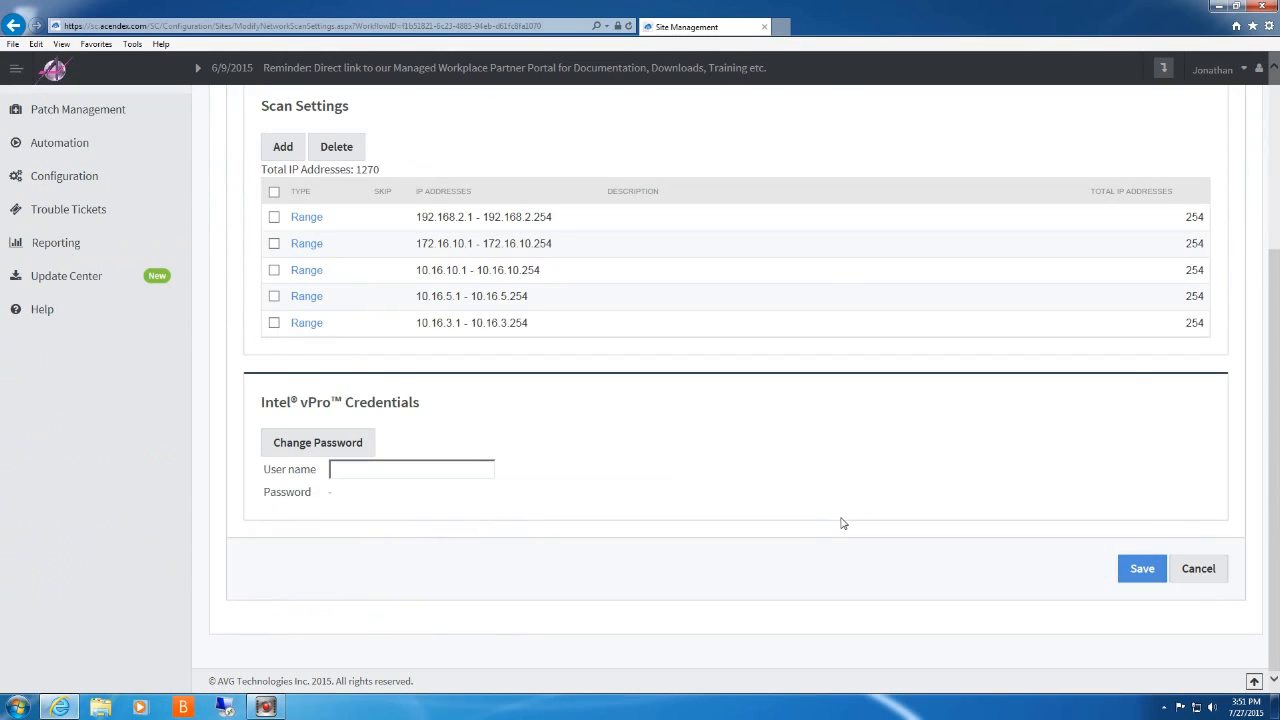
Save Montefiore's scan settings and go to the Status > Devices page's site list
left_click(1136, 572)
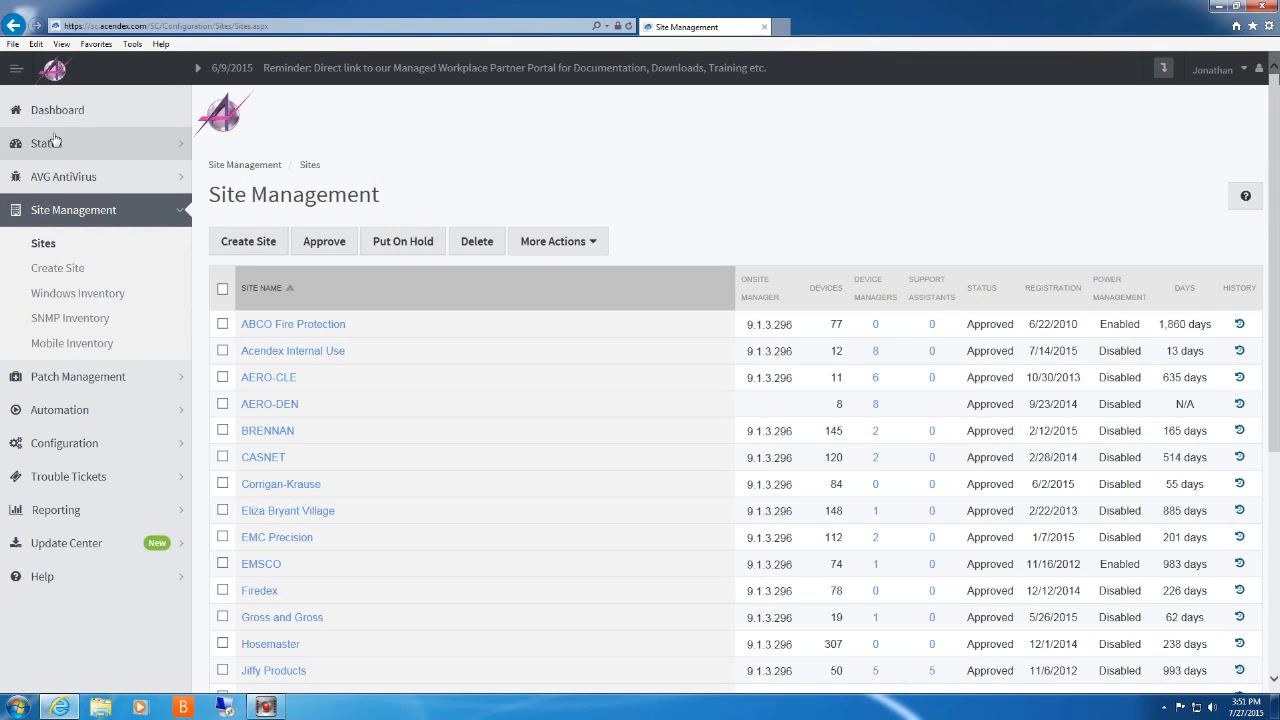
left_click(60, 108)
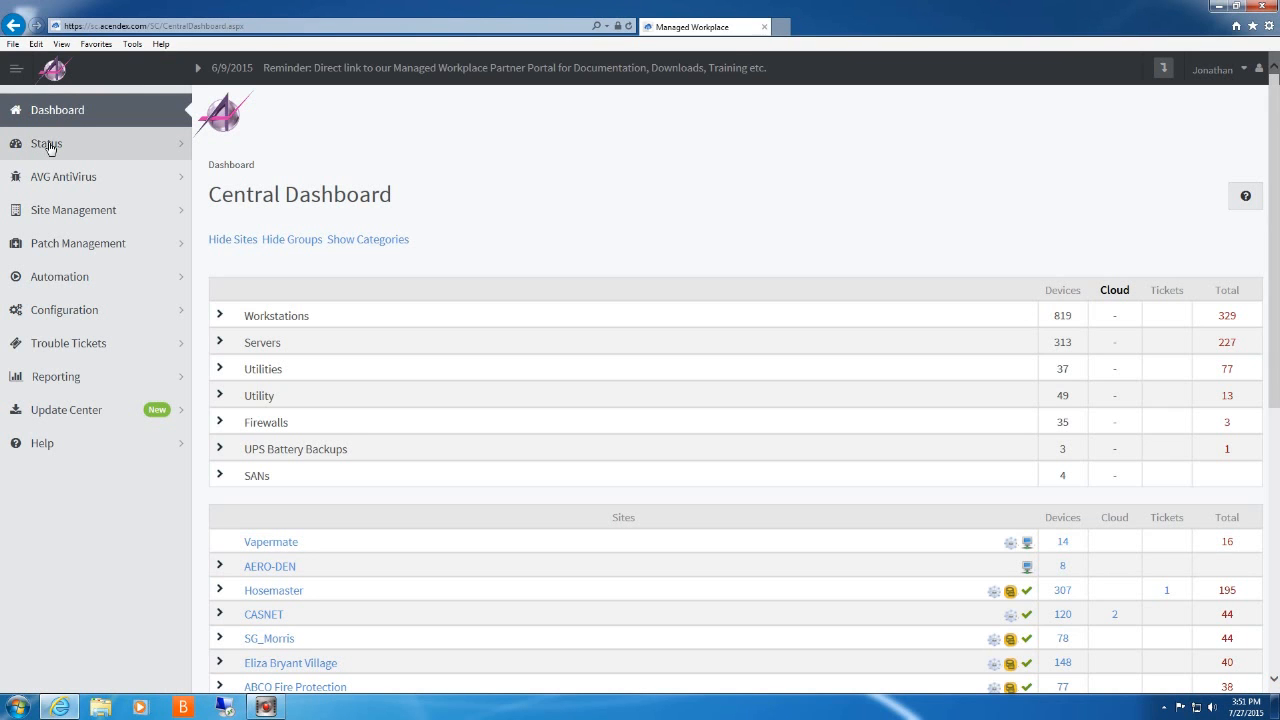
left_click(47, 145)
left_click(52, 203)
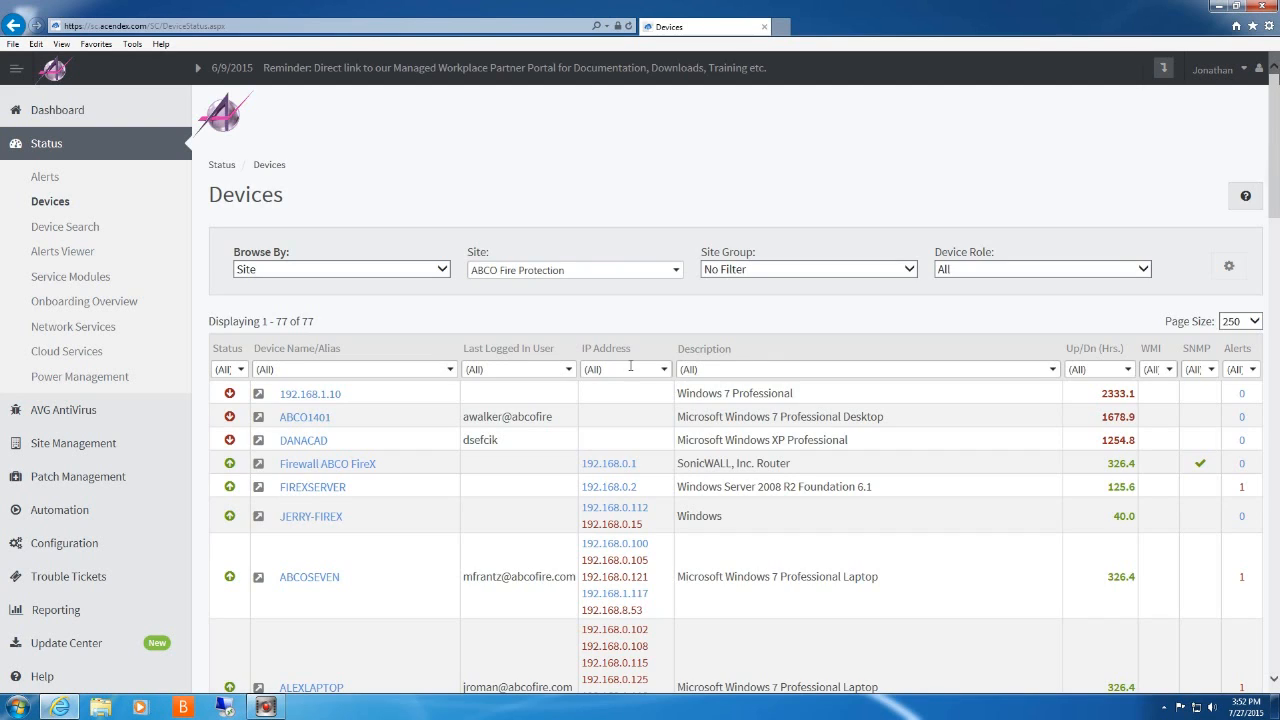
left_click(676, 271)
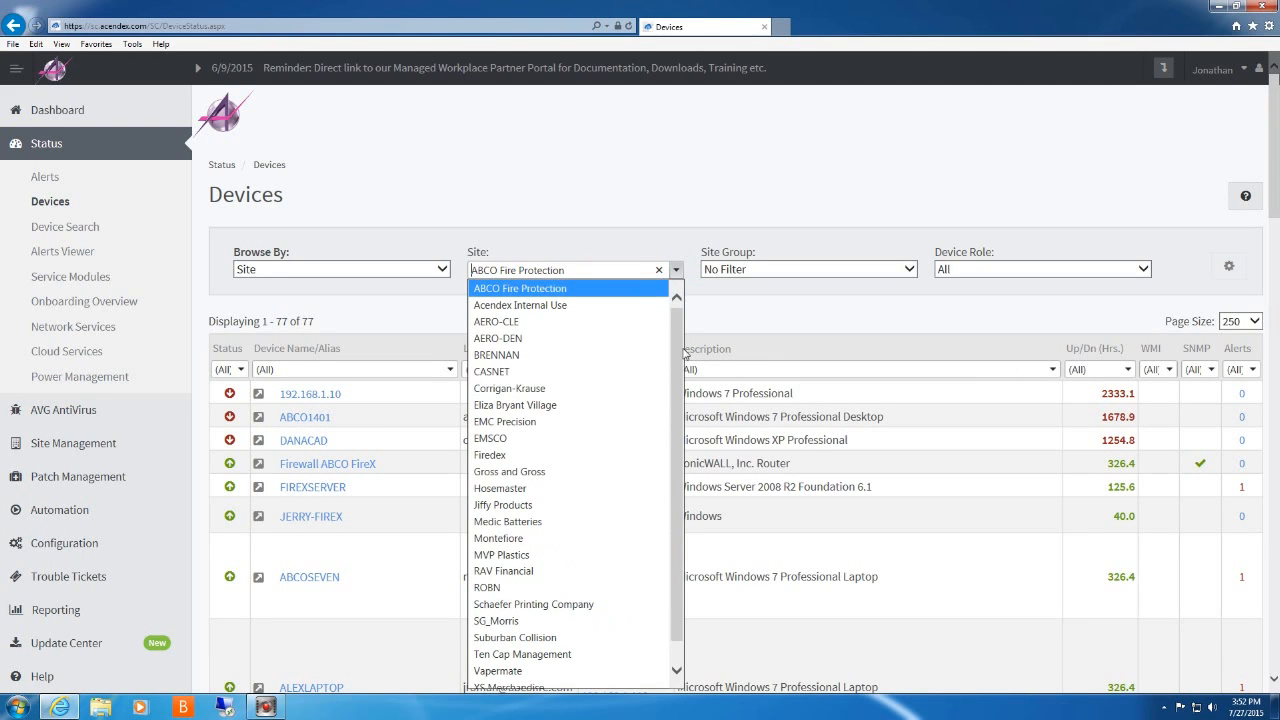
Filter the device list to Montefiore and review its 245 discovered devices
left_click(520, 540)
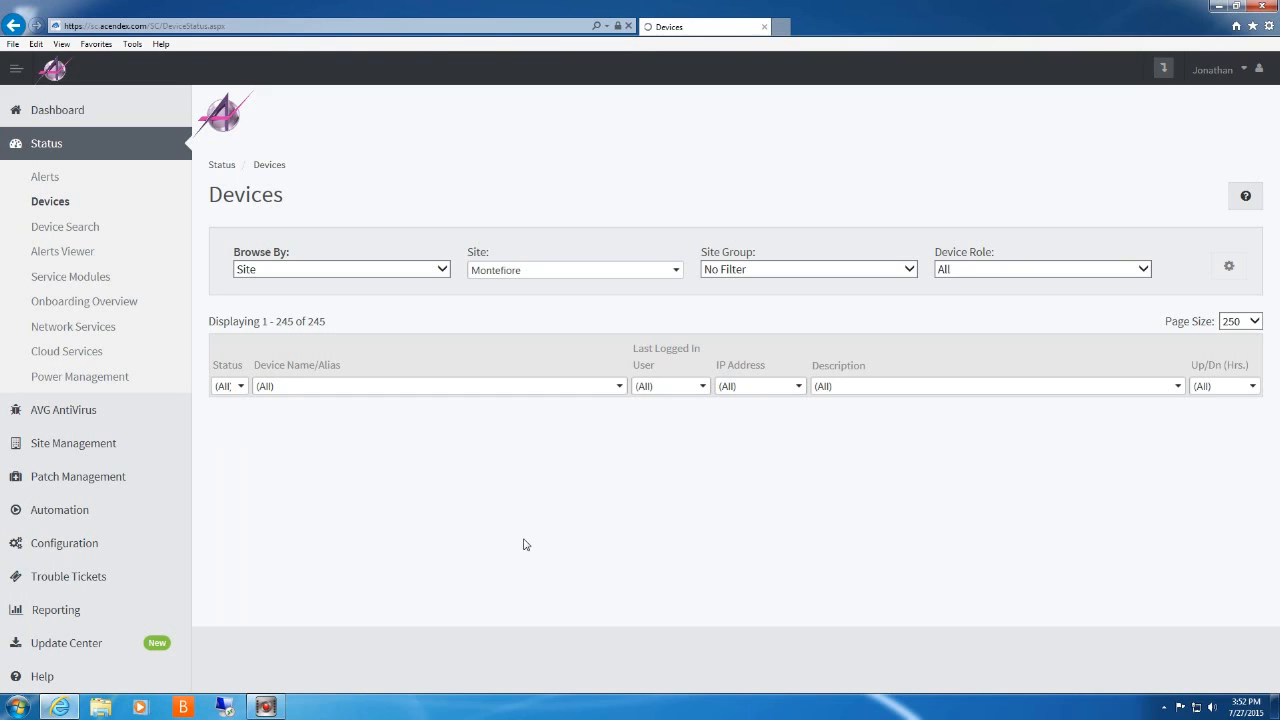
scroll(557, 538, "down", 2)
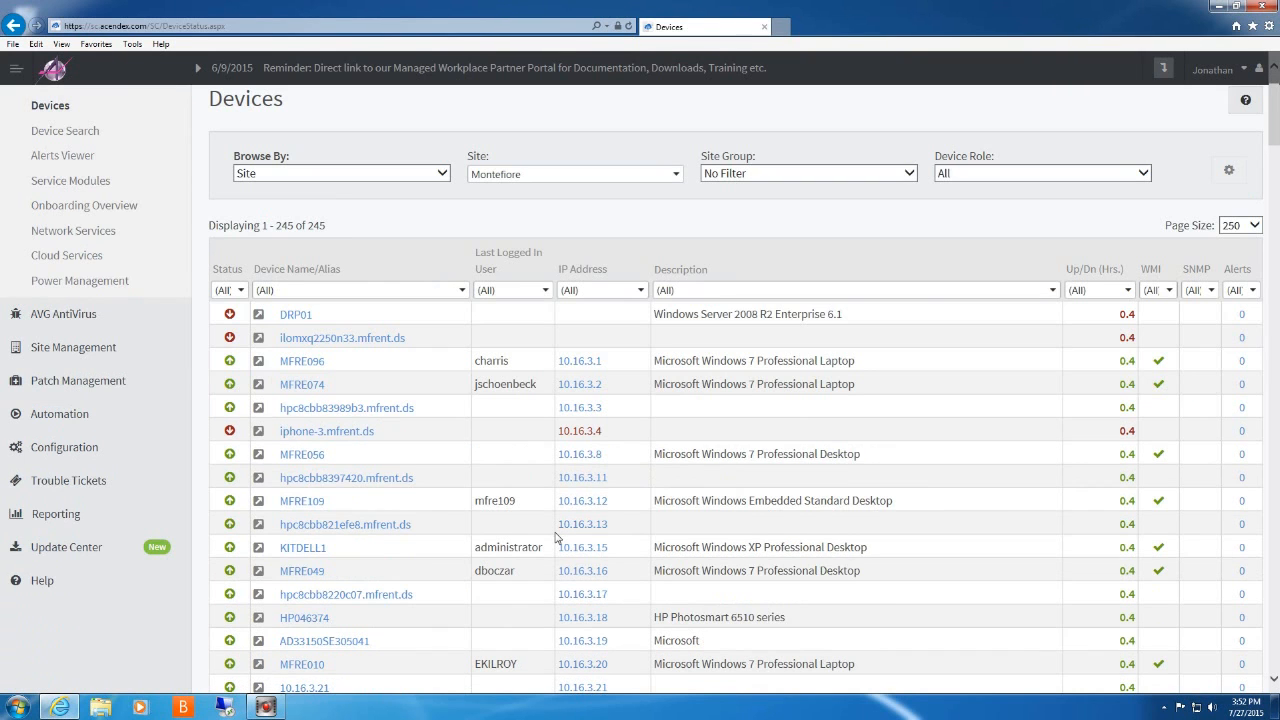
scroll(557, 540, "down", 6)
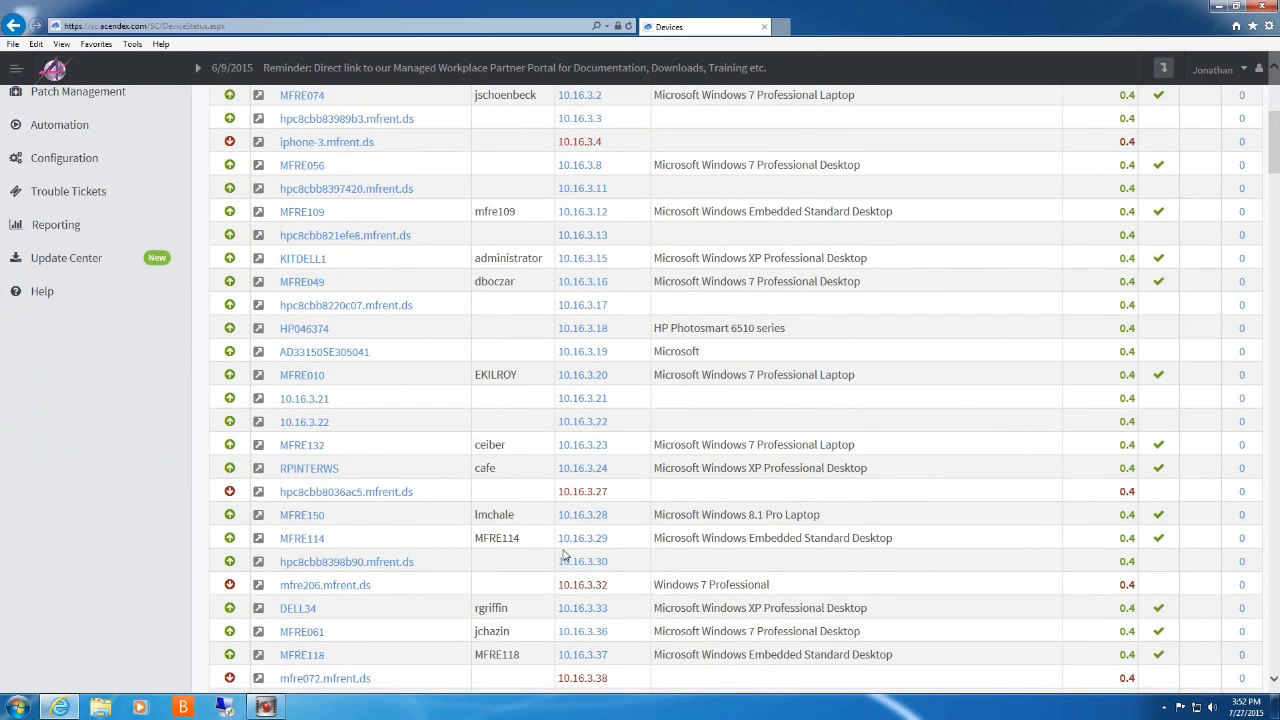
scroll(565, 552, "down", 6)
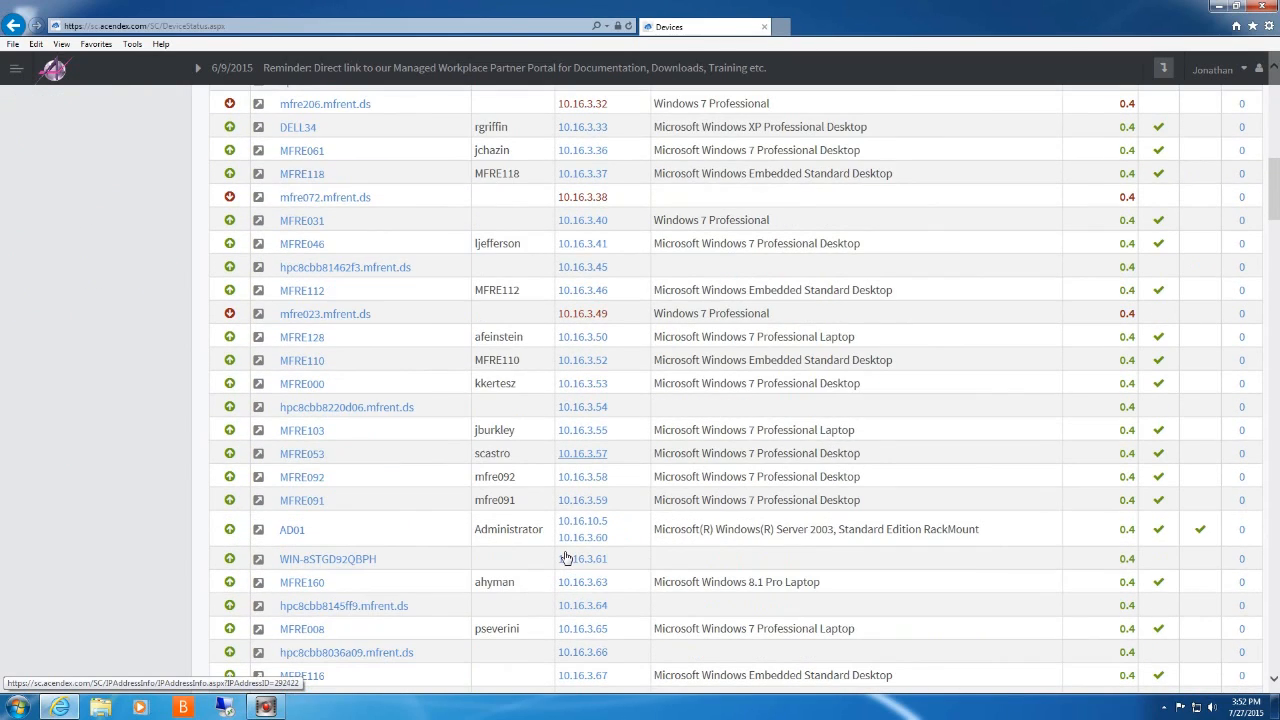
scroll(565, 560, "down", 8)
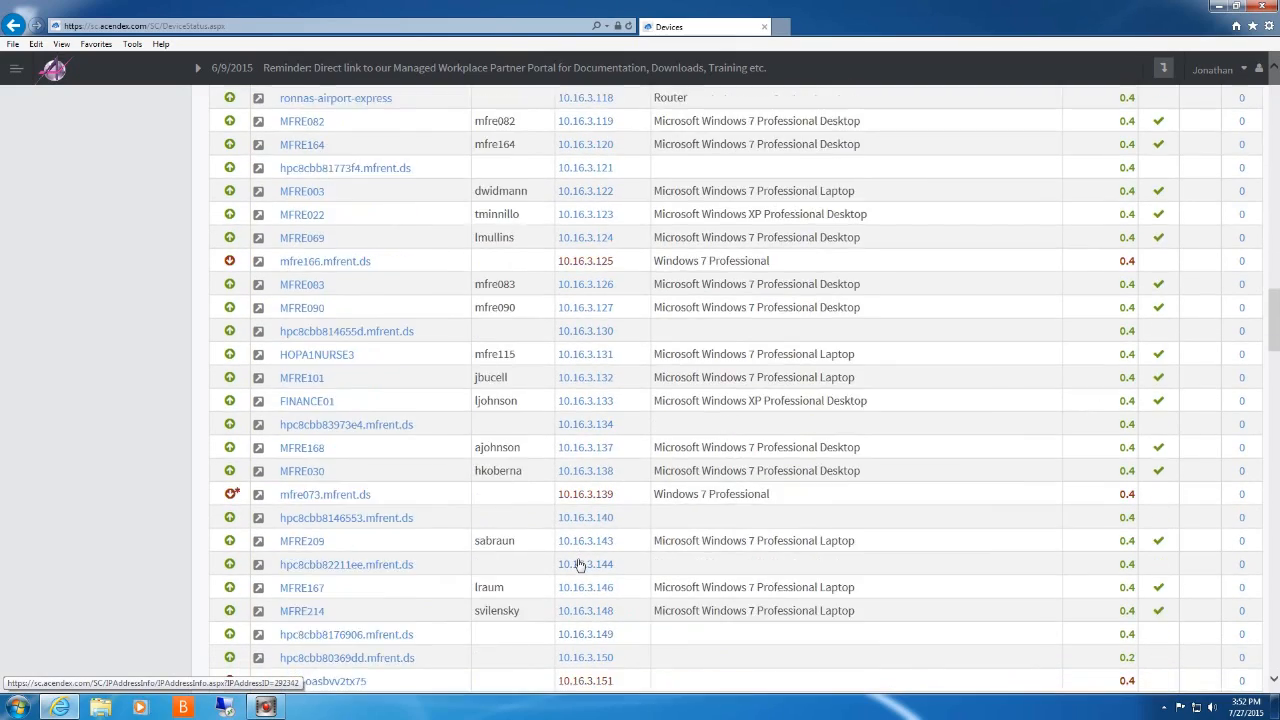
scroll(578, 565, "down", 2)
scroll(578, 565, "down", 13)
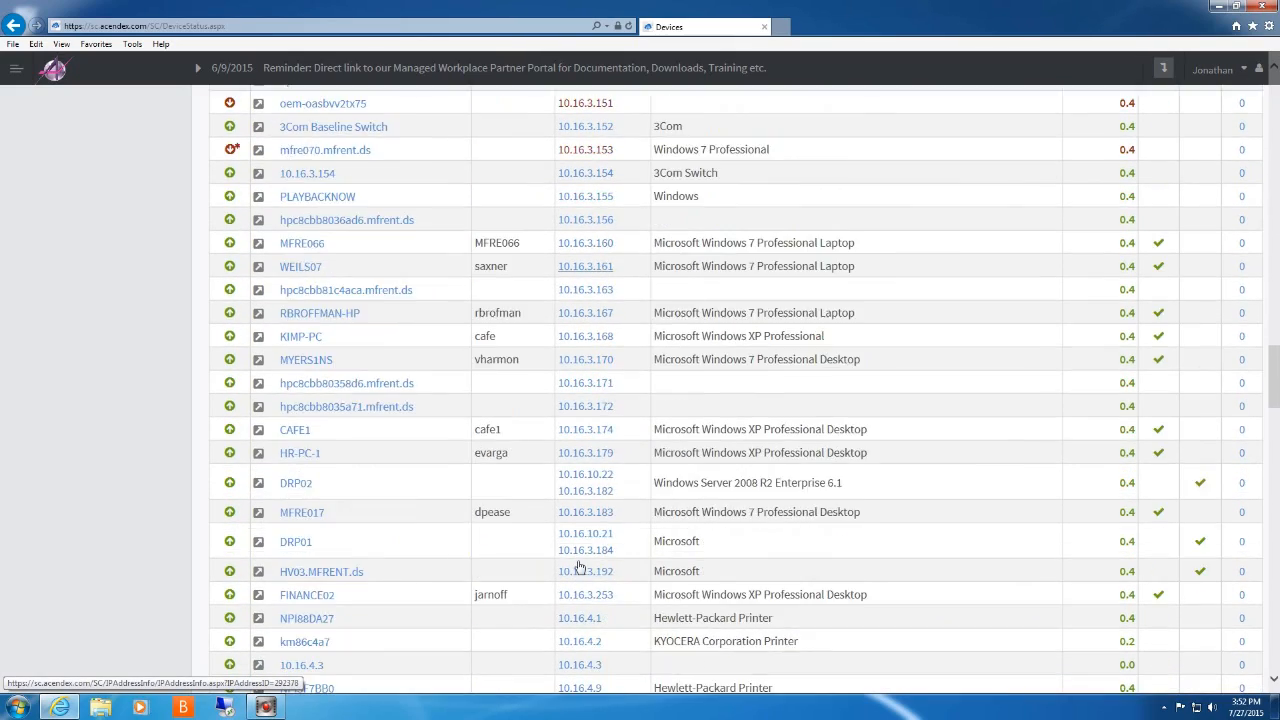
scroll(578, 565, "down", 15)
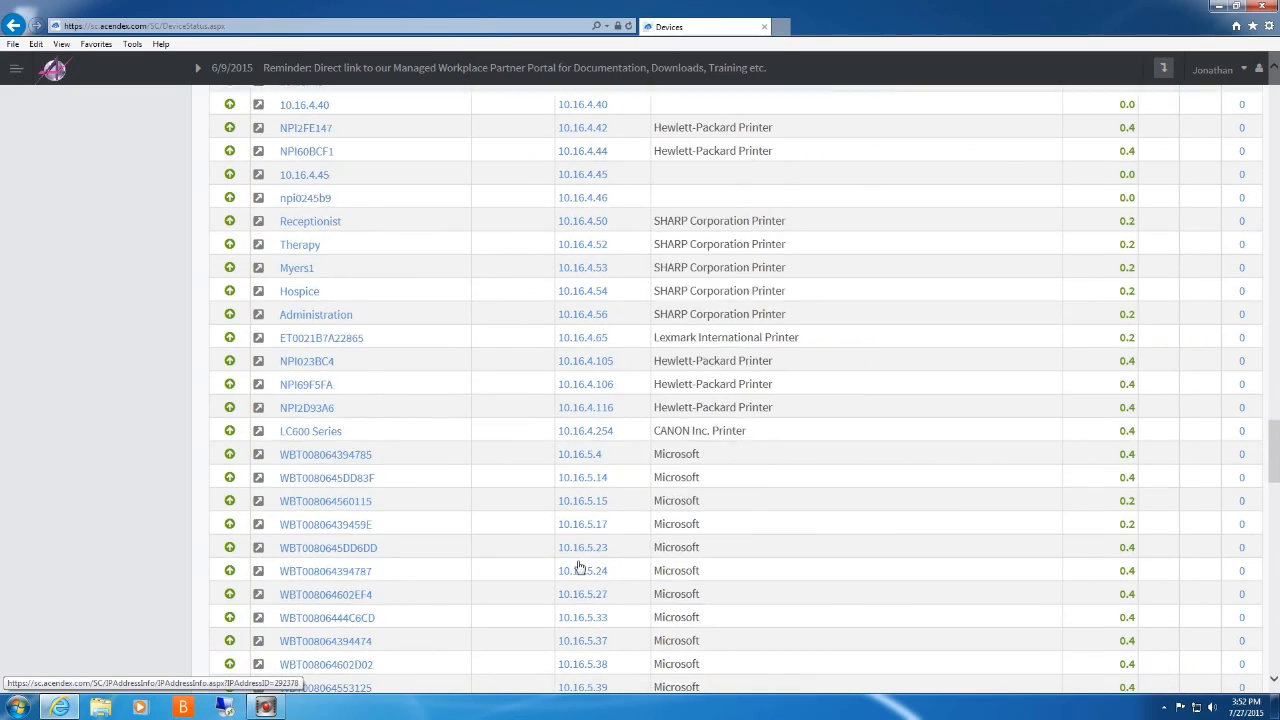
scroll(578, 565, "down", 6)
scroll(577, 566, "down", 20)
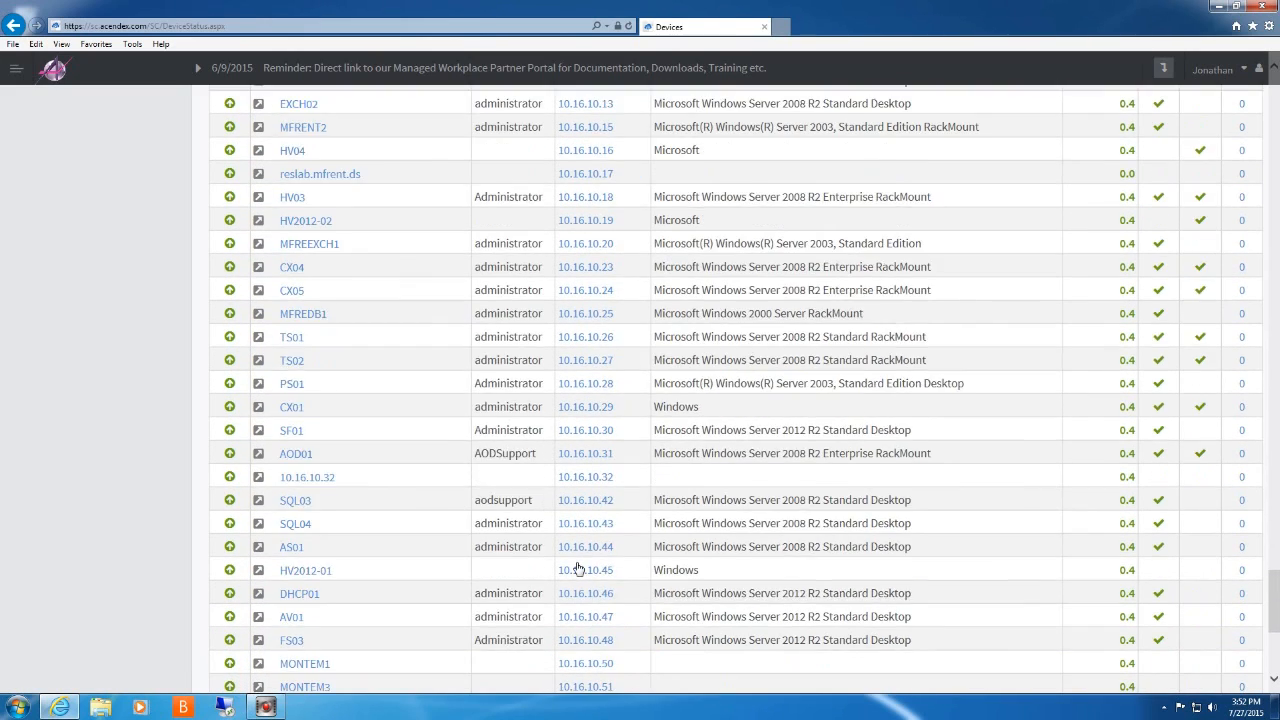
scroll(578, 569, "down", 8)
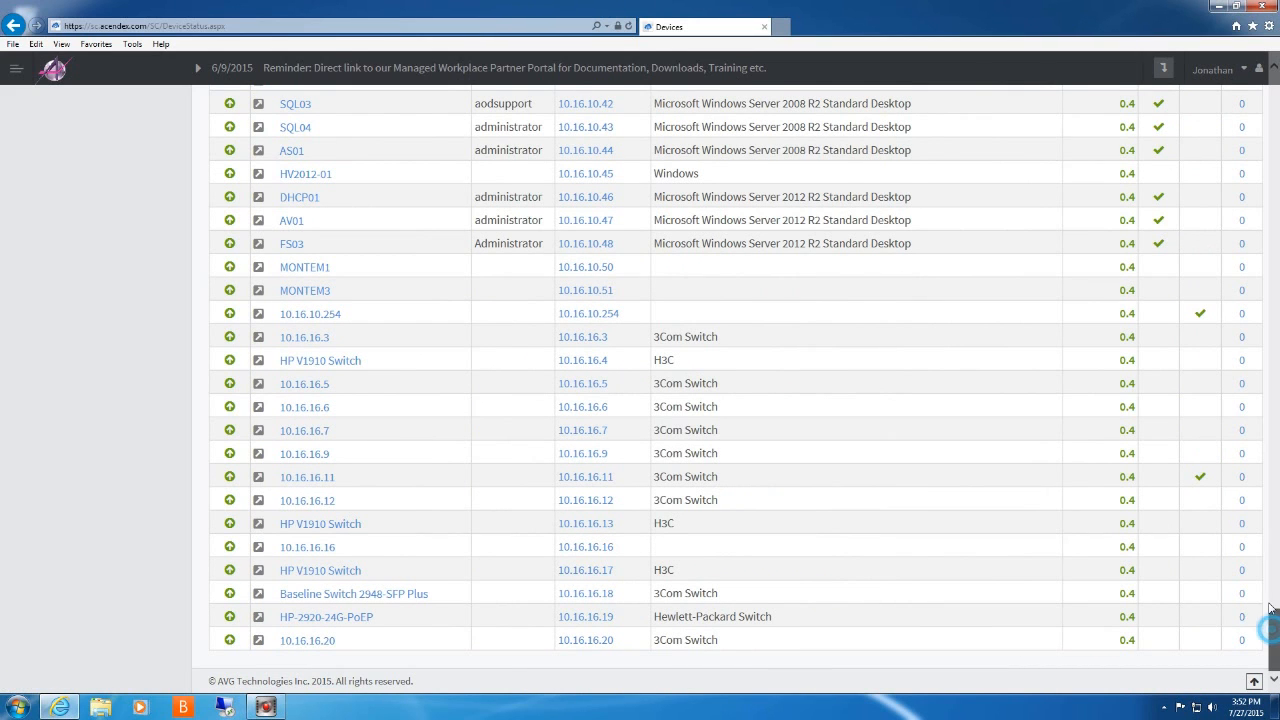
scroll(1254, 218, "up", 20)
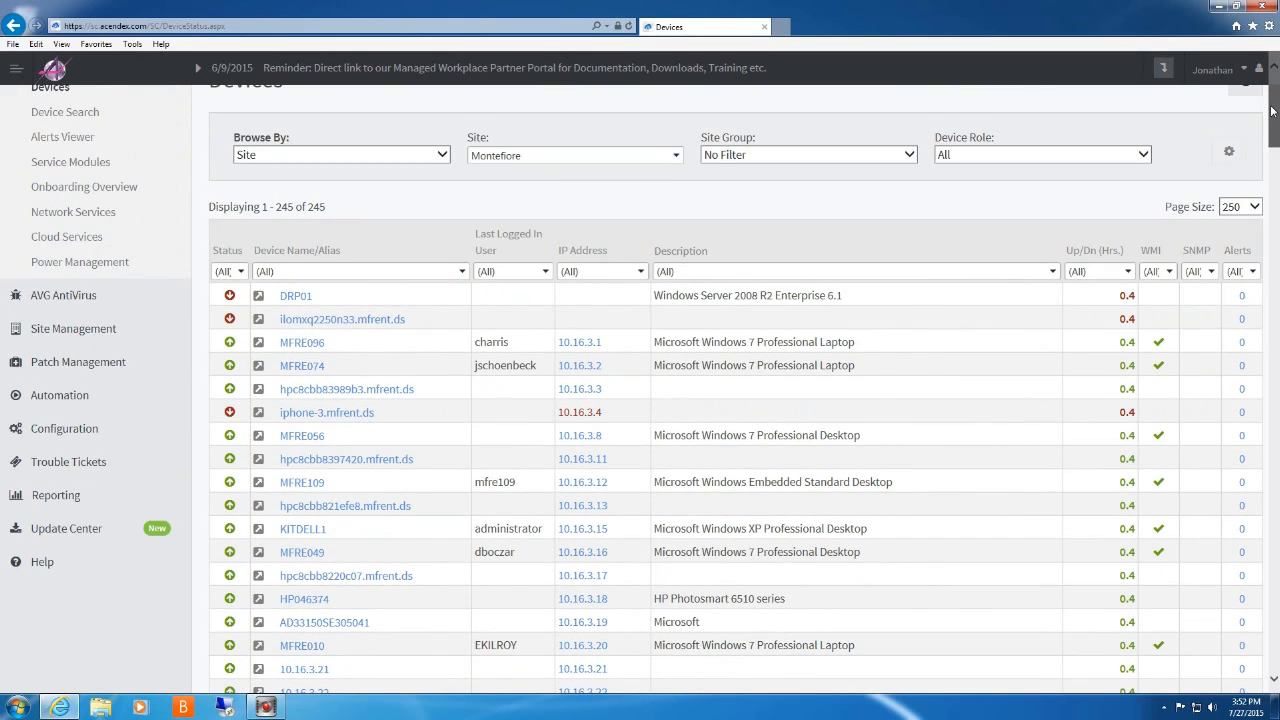
Sign out of Service Center to the login page
left_click_drag(1272, 110, 1237, 84)
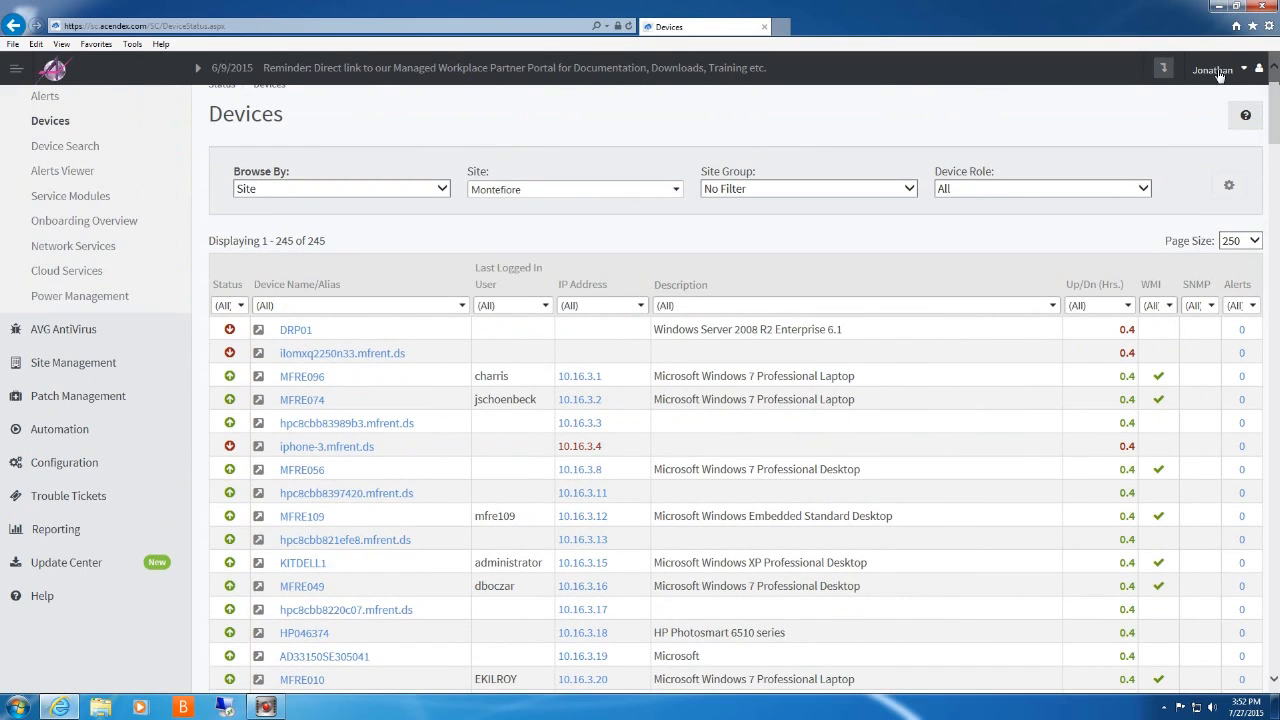
left_click(1215, 70)
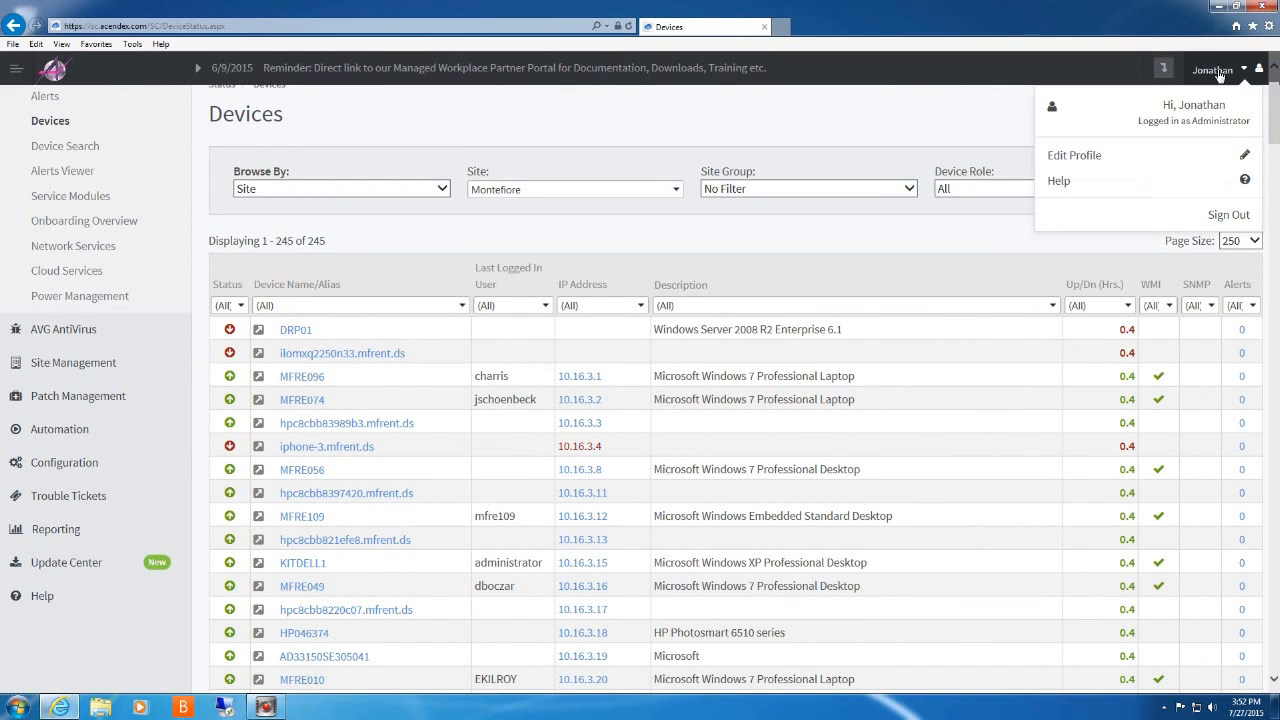
left_click(1230, 215)
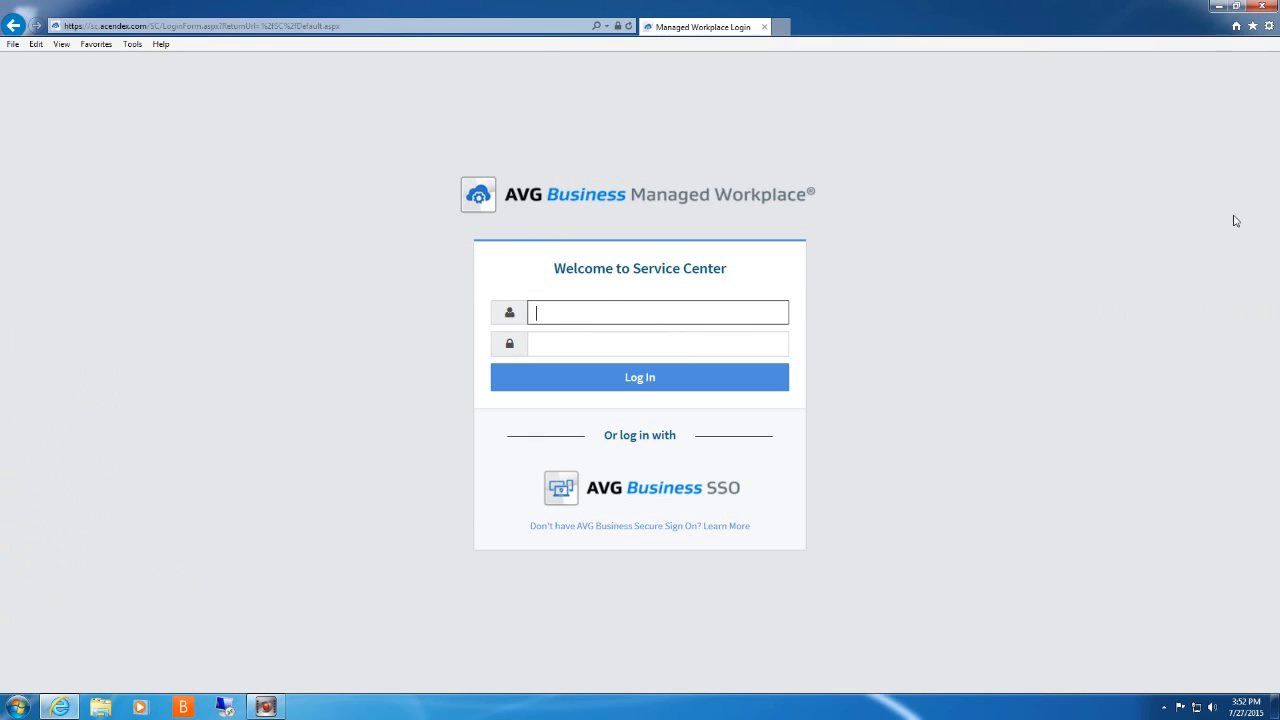